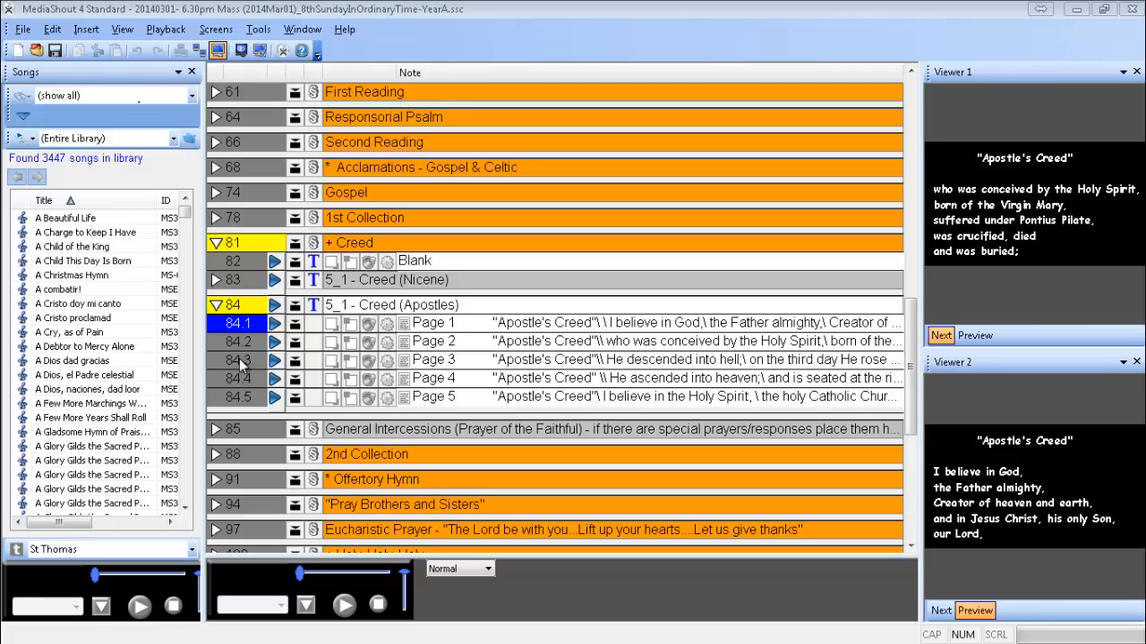
Preview Page 3 and Page 4 of the Apostles' Creed cue, and return to Page 3.
click(239, 359)
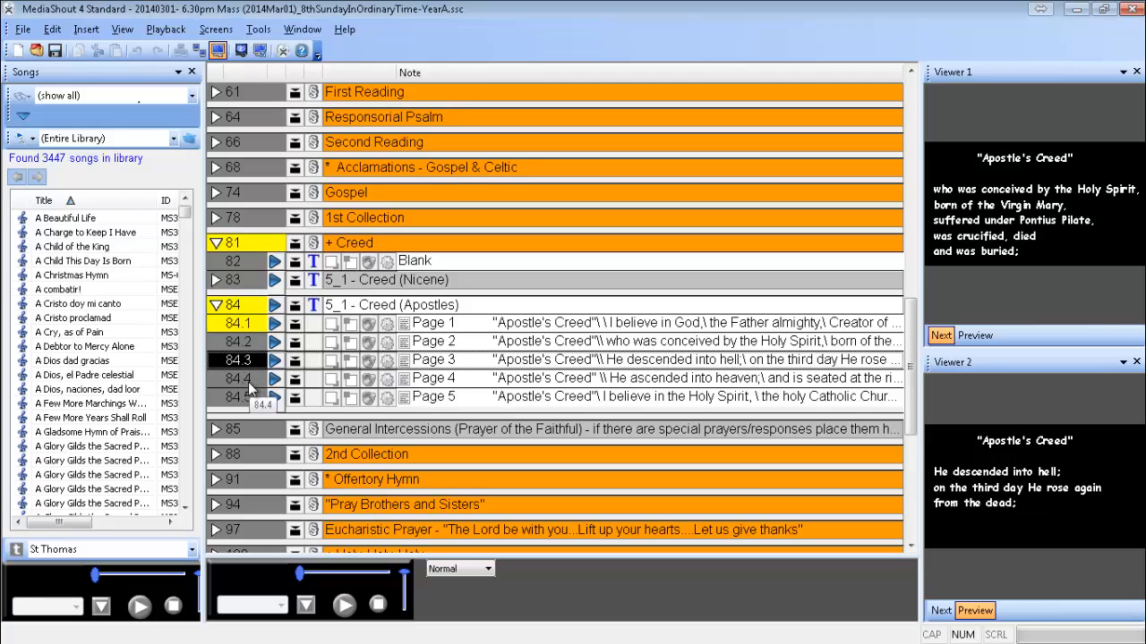
click(248, 382)
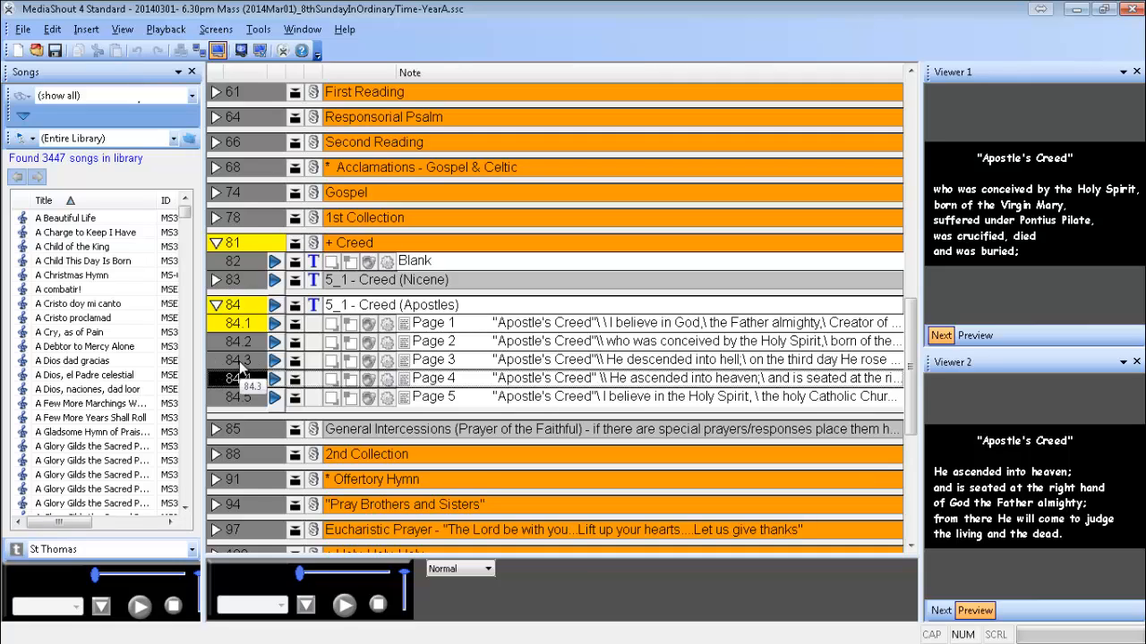
click(240, 363)
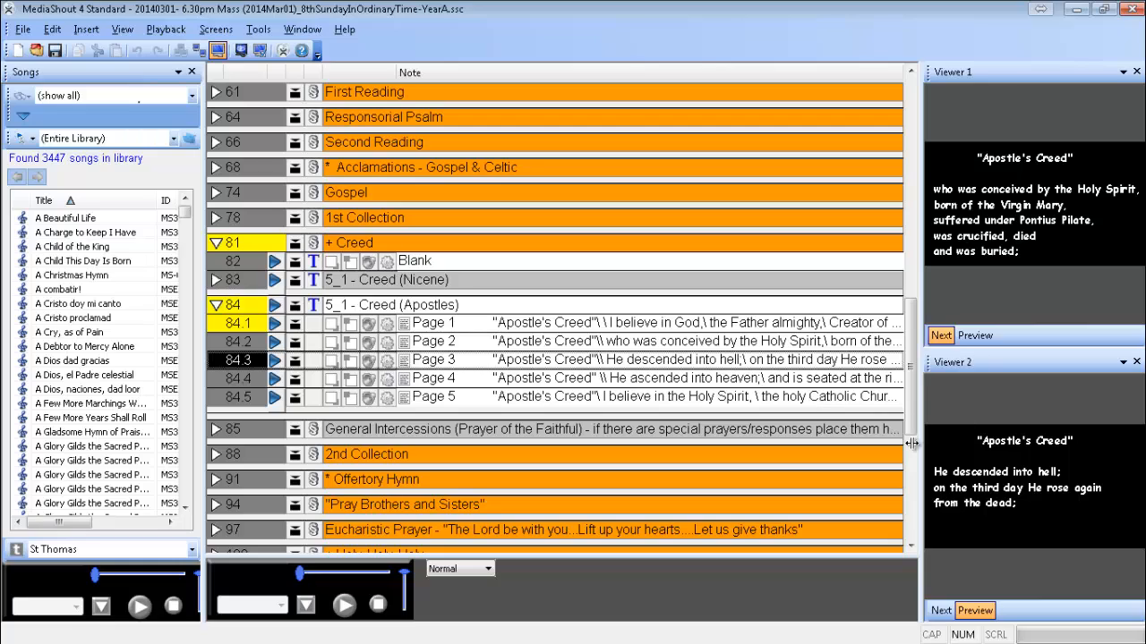
Close both existing viewers and add a new Solo viewer.
click(1136, 72)
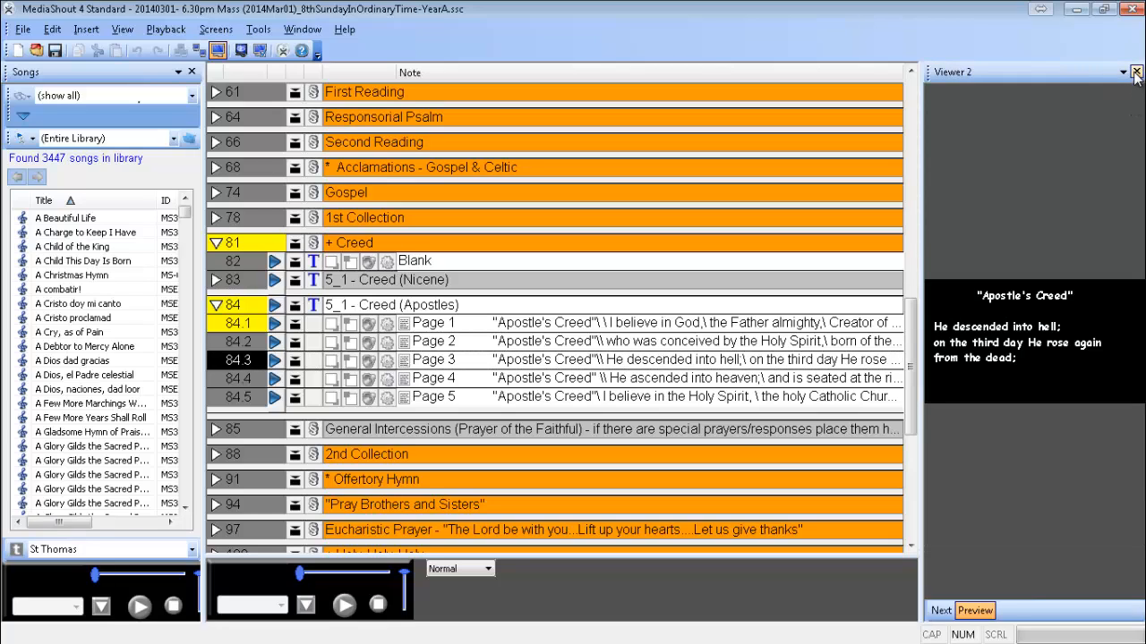
click(1136, 72)
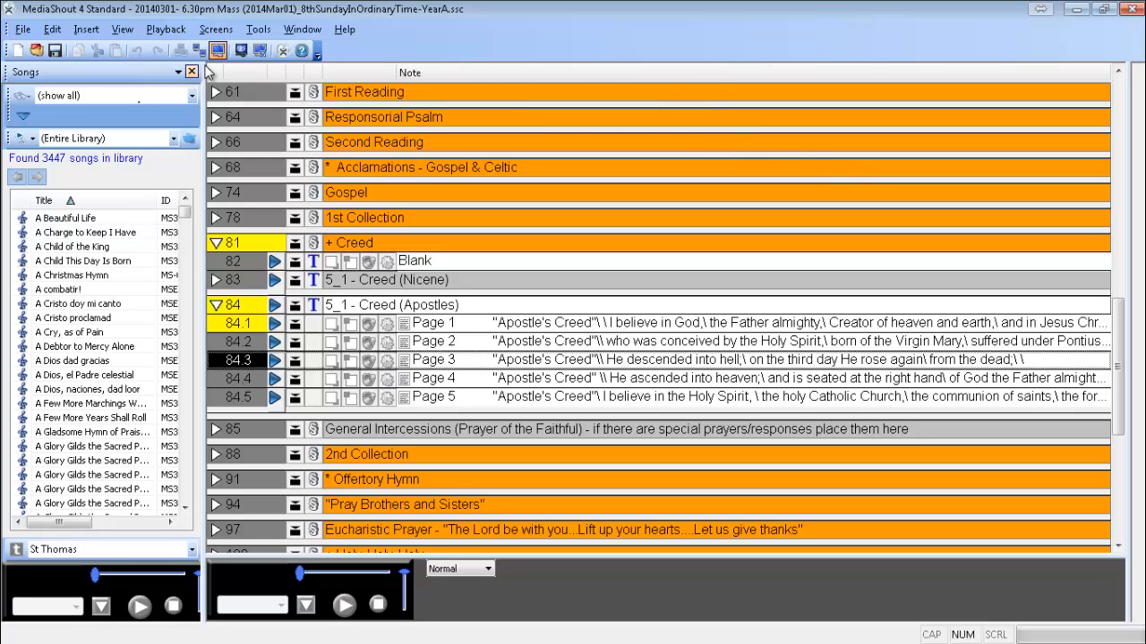
click(297, 30)
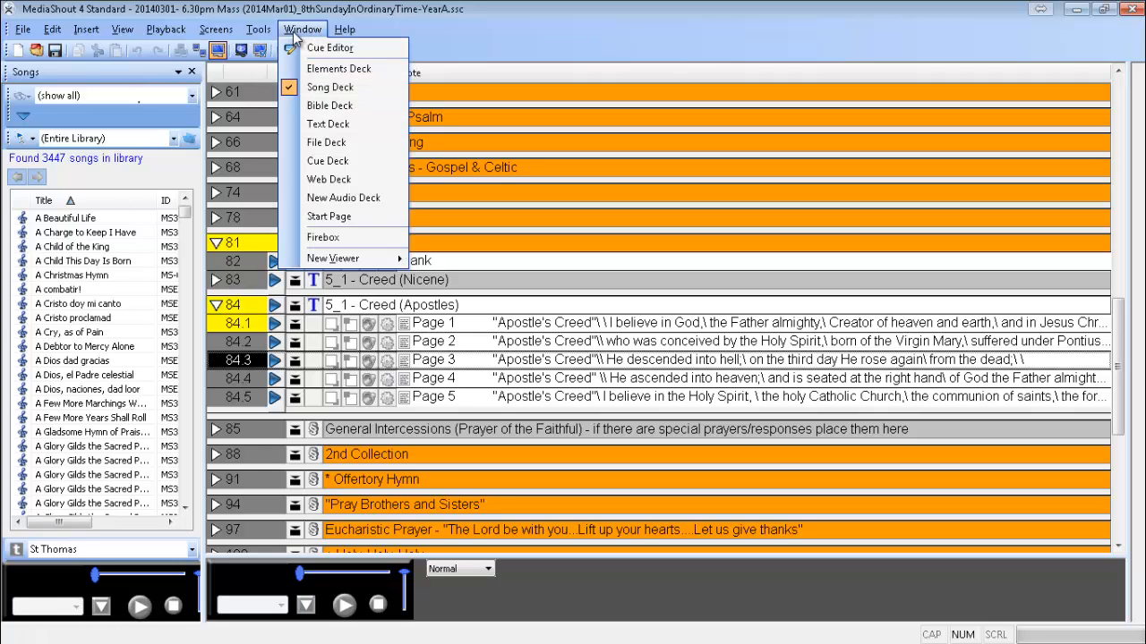
mouse_move(349, 258)
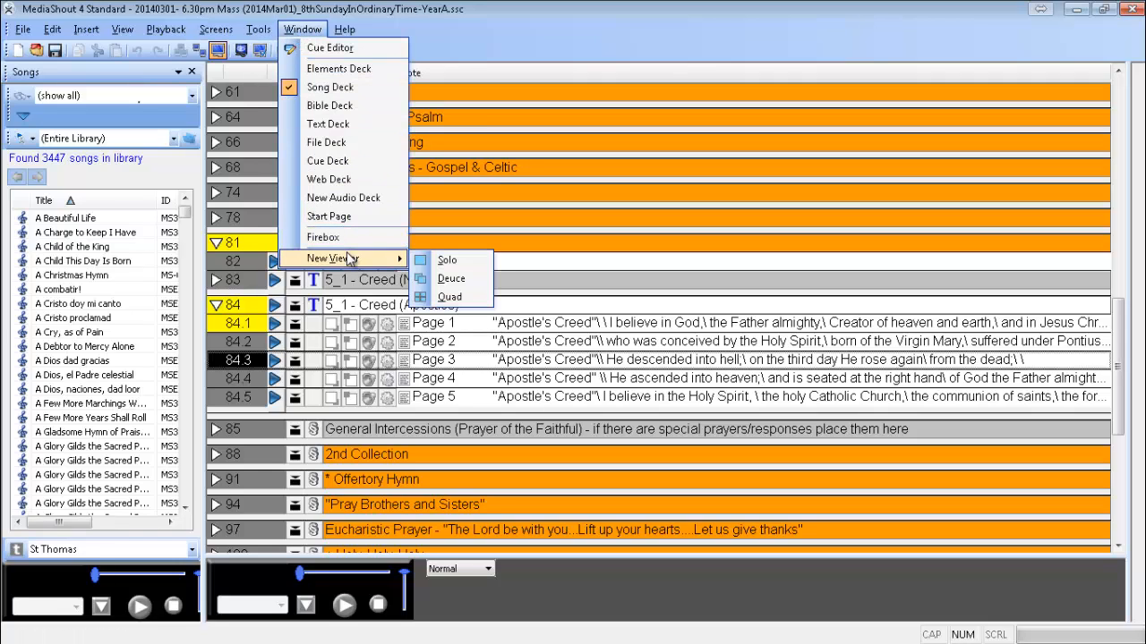
click(450, 264)
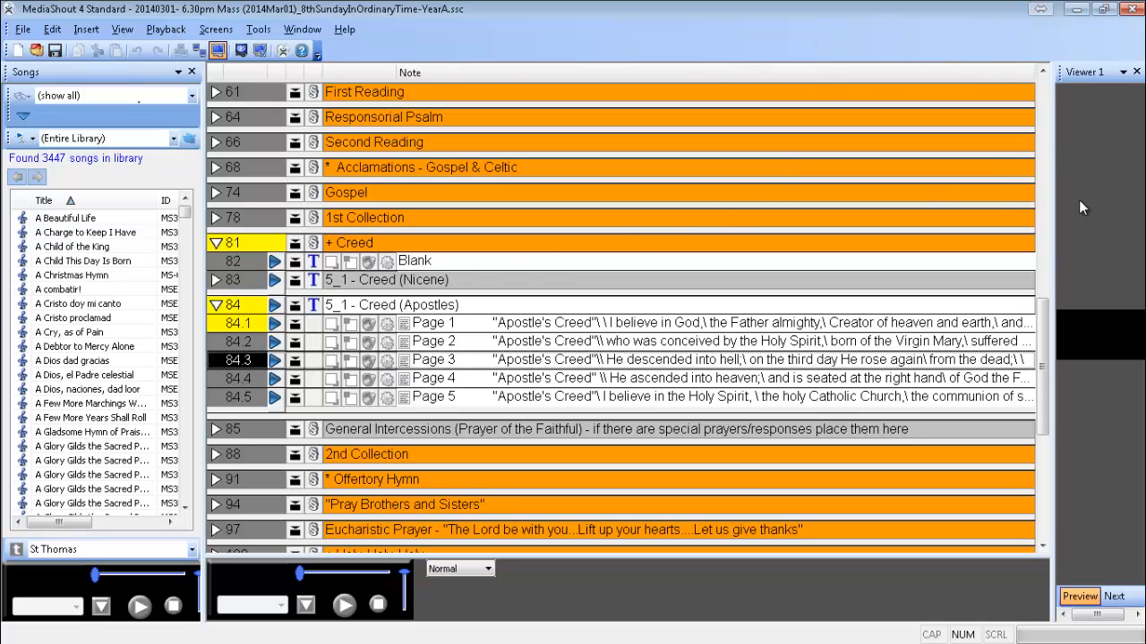
Configure Viewer 1 to show only Button 1, with its type set to Program.
click(1123, 73)
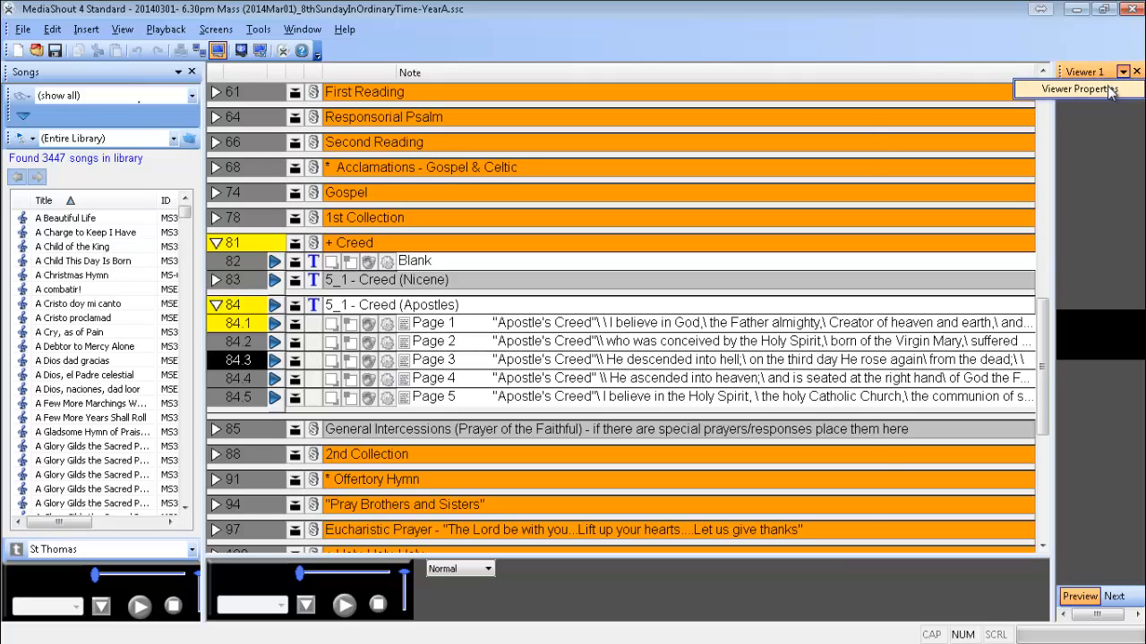
click(1074, 89)
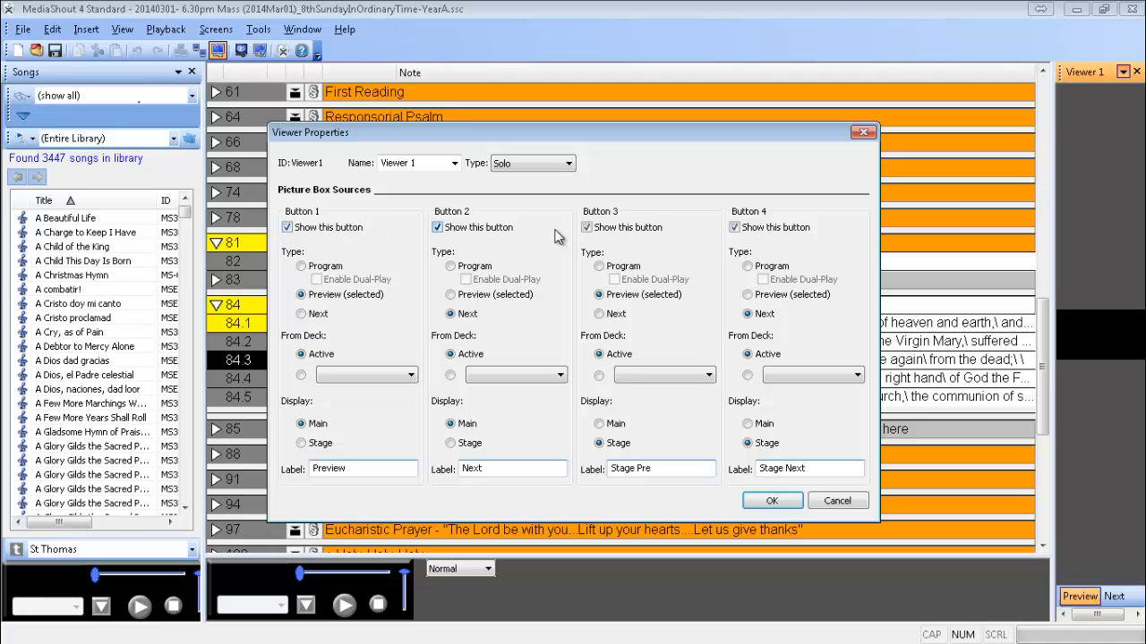
click(438, 228)
click(586, 228)
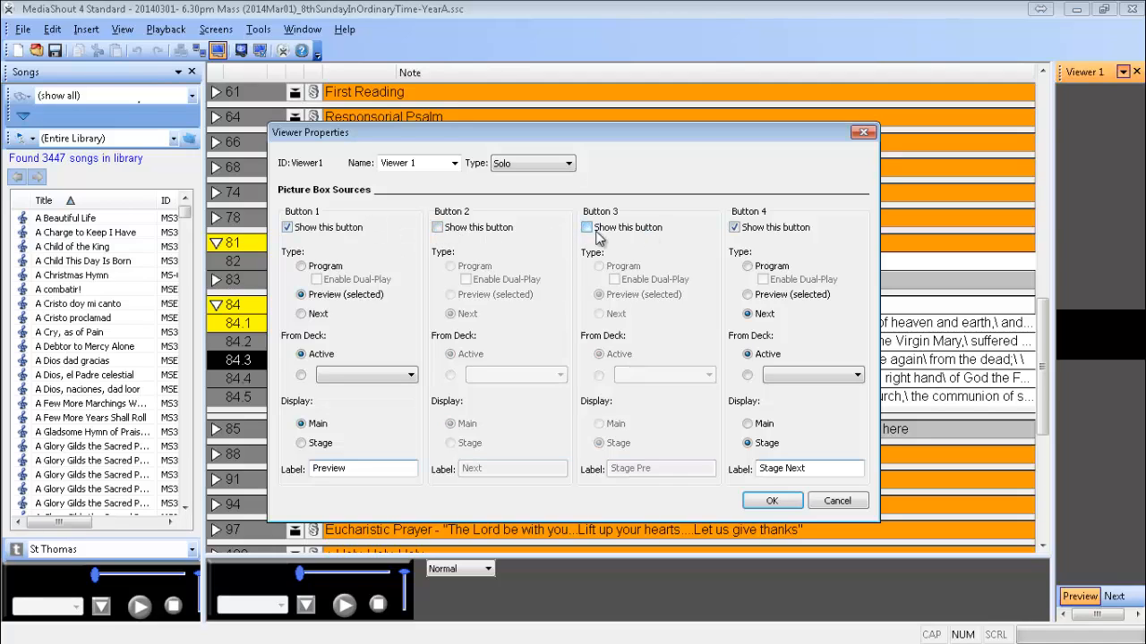
click(734, 227)
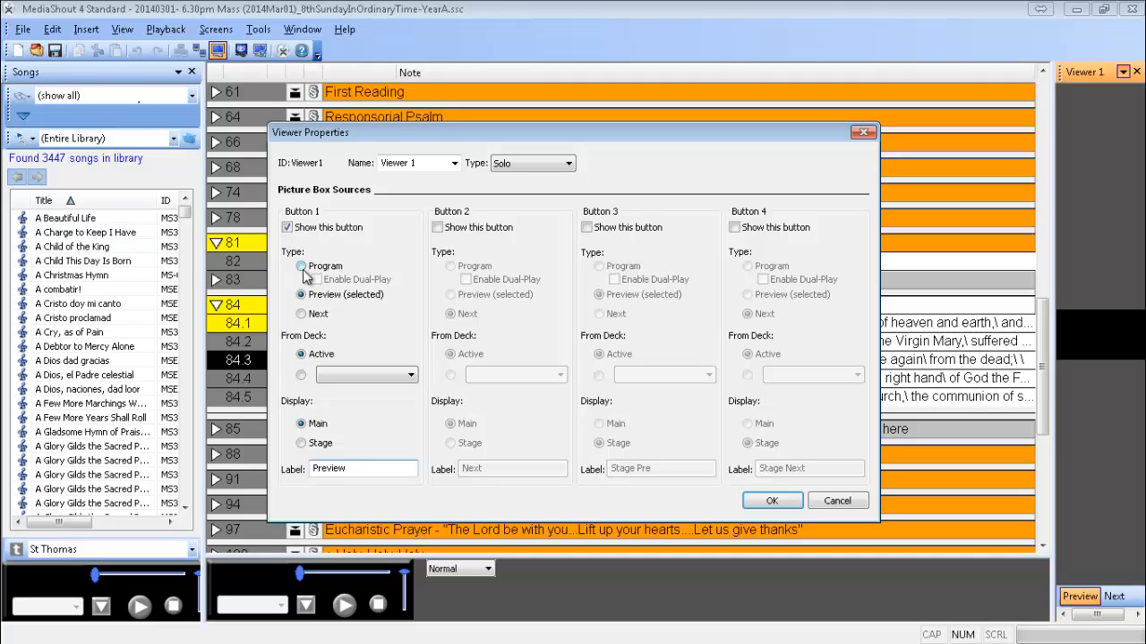
click(301, 267)
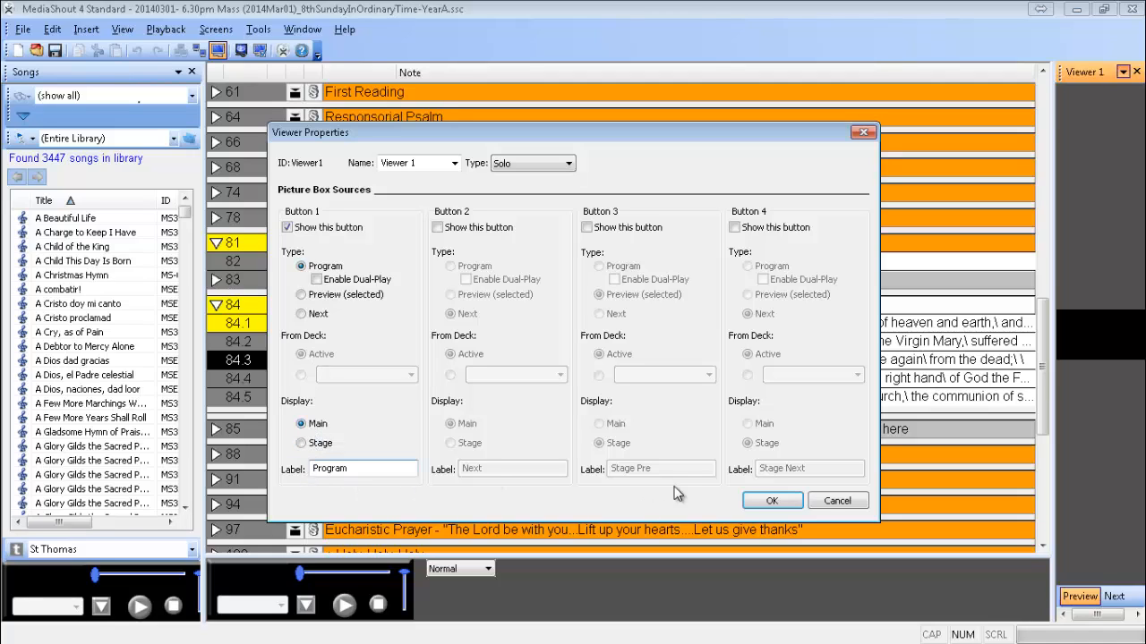
click(769, 501)
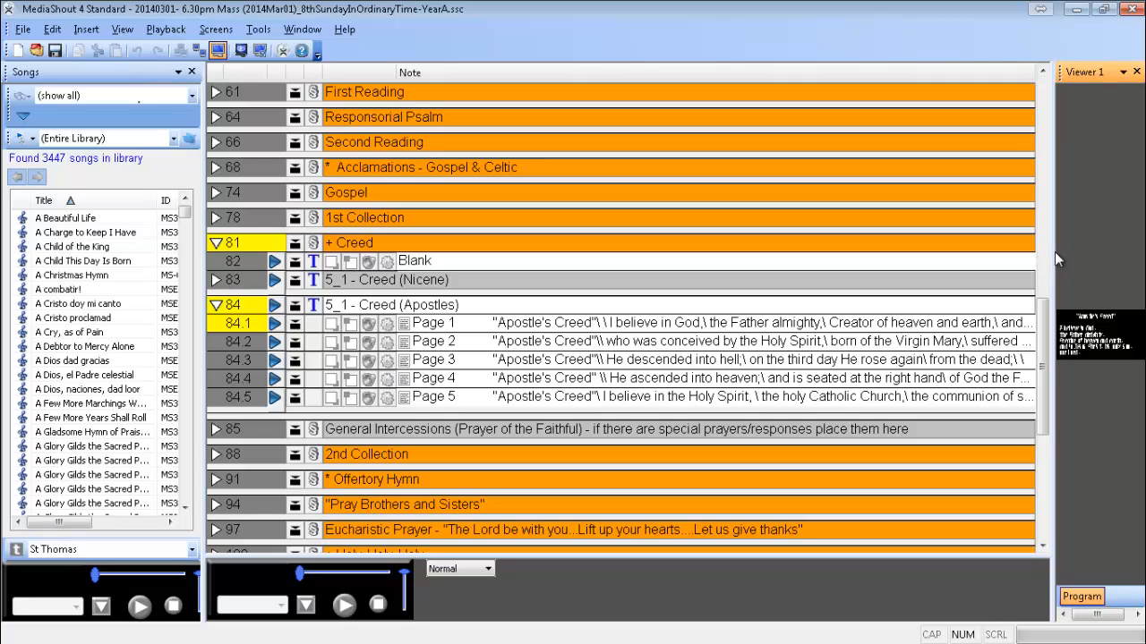
Widen the Viewer 1 pane and add a second Solo viewer.
drag(1055, 253, 948, 255)
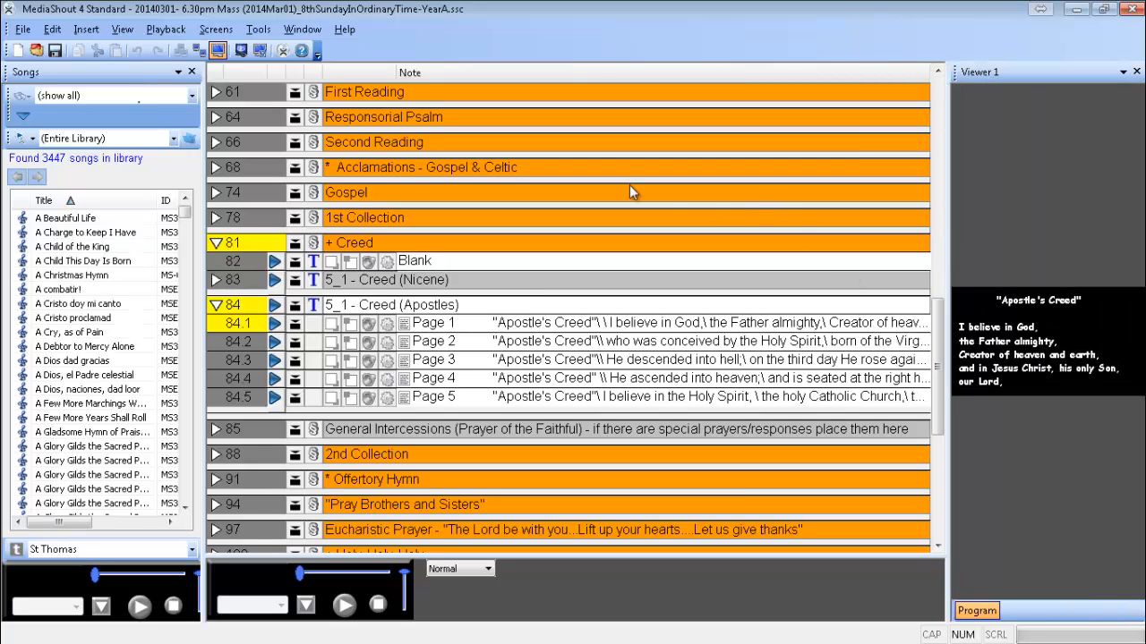
click(298, 32)
mouse_move(346, 259)
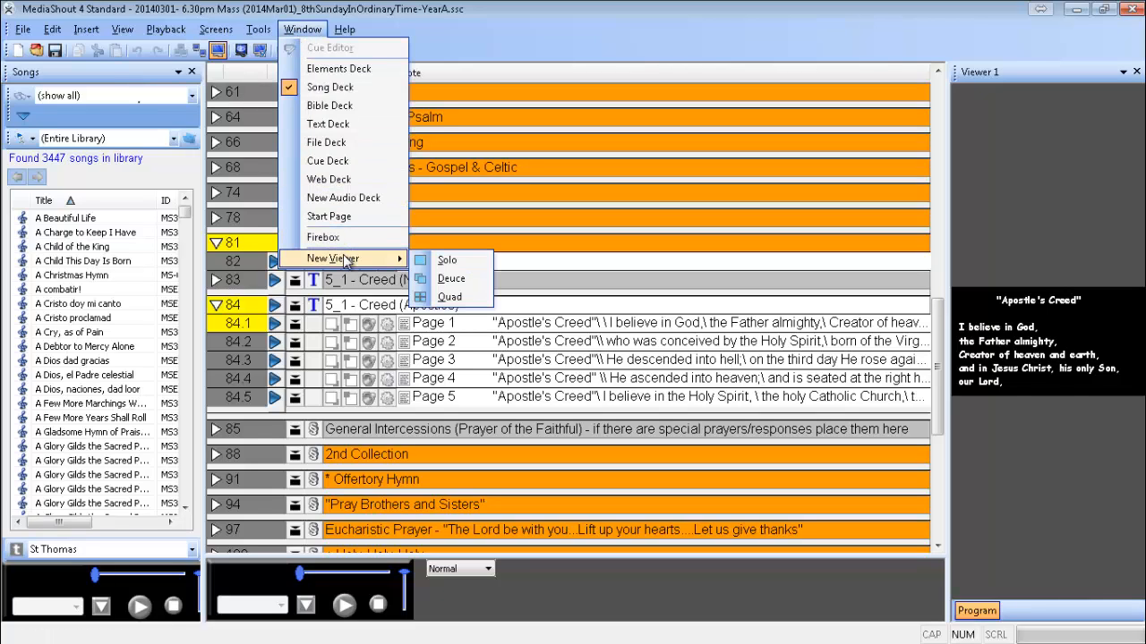
click(455, 263)
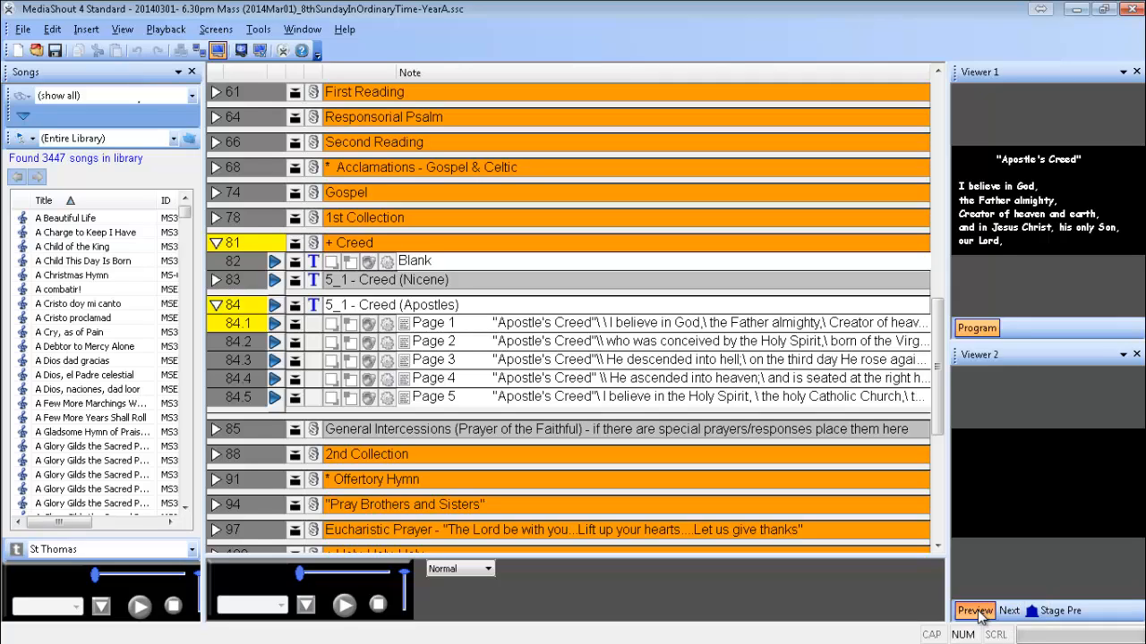
Check Viewer 2's Preview with Apostles' Creed Pages 4 and 3, and switch it to Next and play Page 1.
click(227, 377)
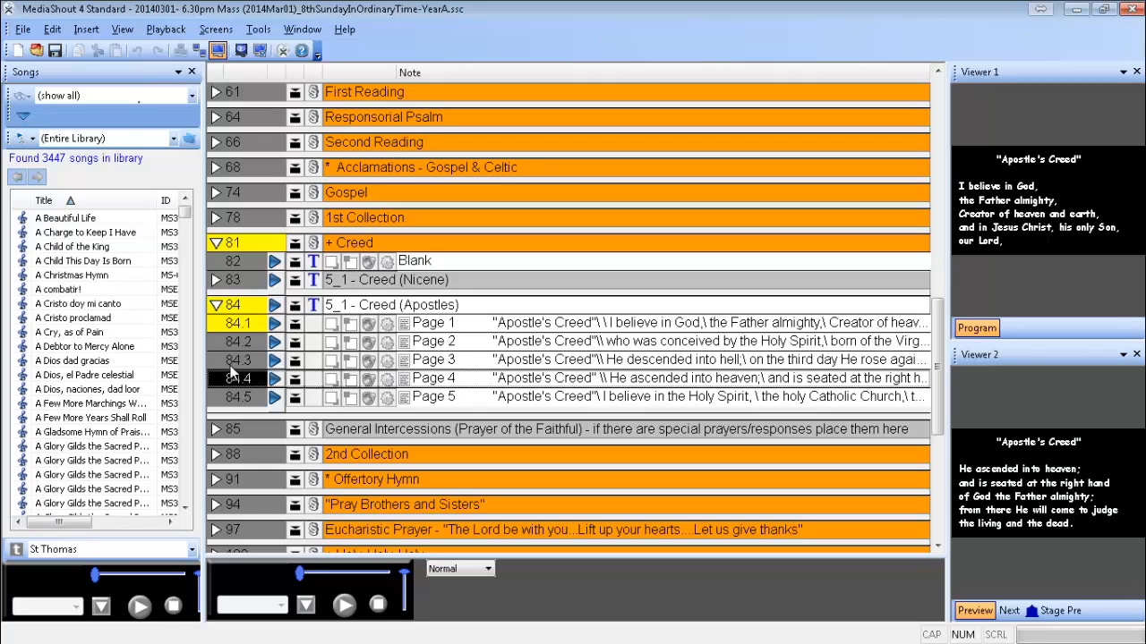
click(233, 363)
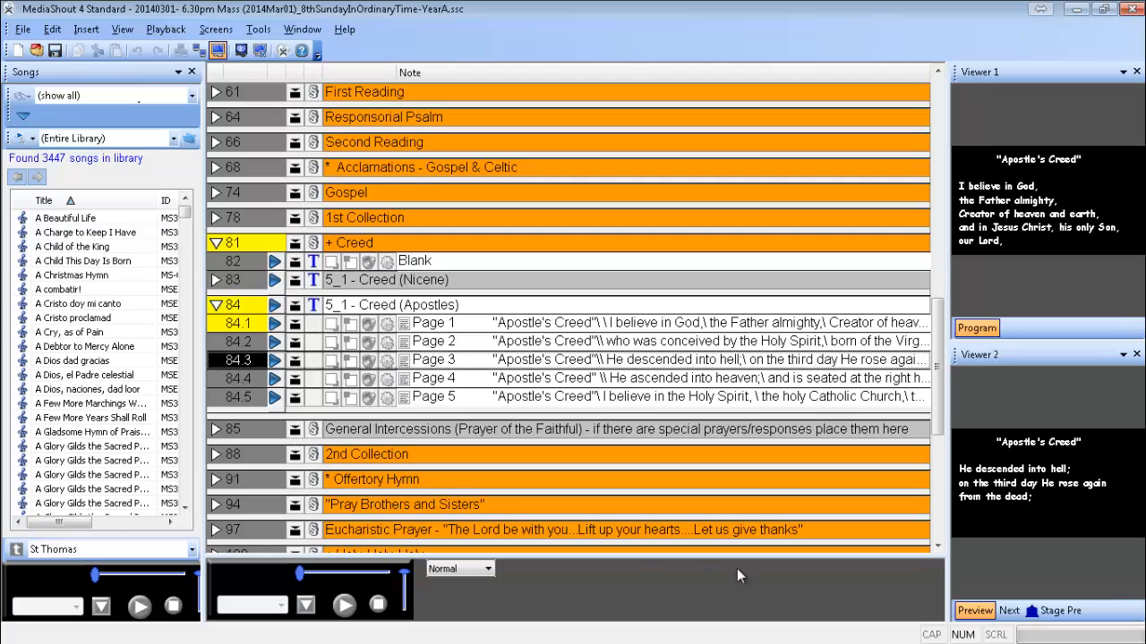
click(1009, 610)
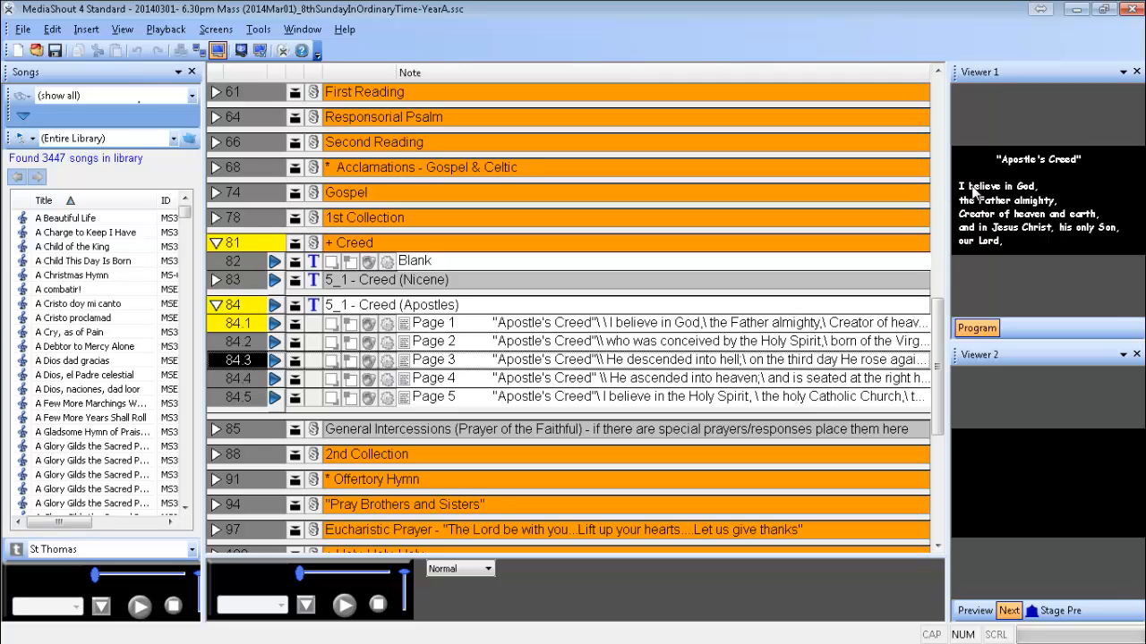
click(276, 328)
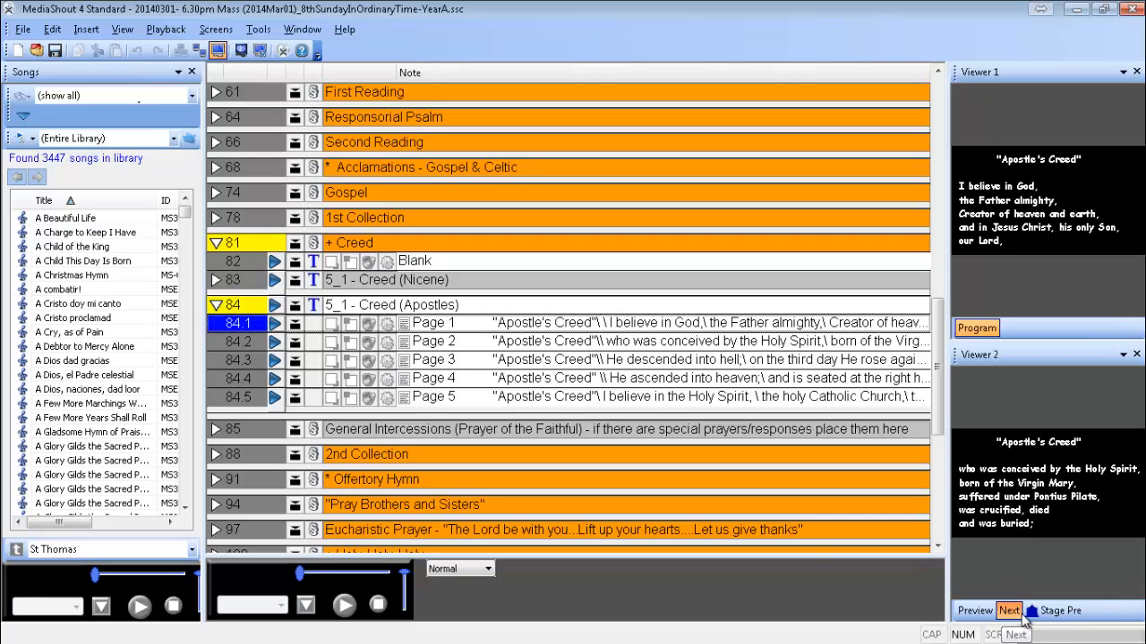
Configure Viewer 2 to show only Button 1, with its type set to Next.
click(1124, 356)
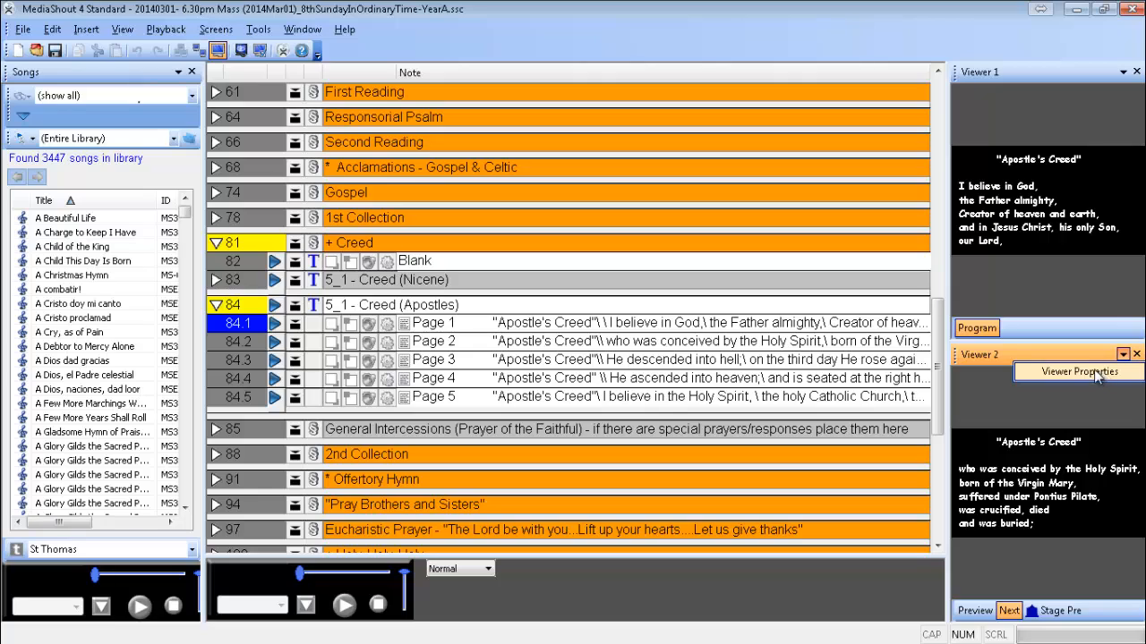
click(1089, 370)
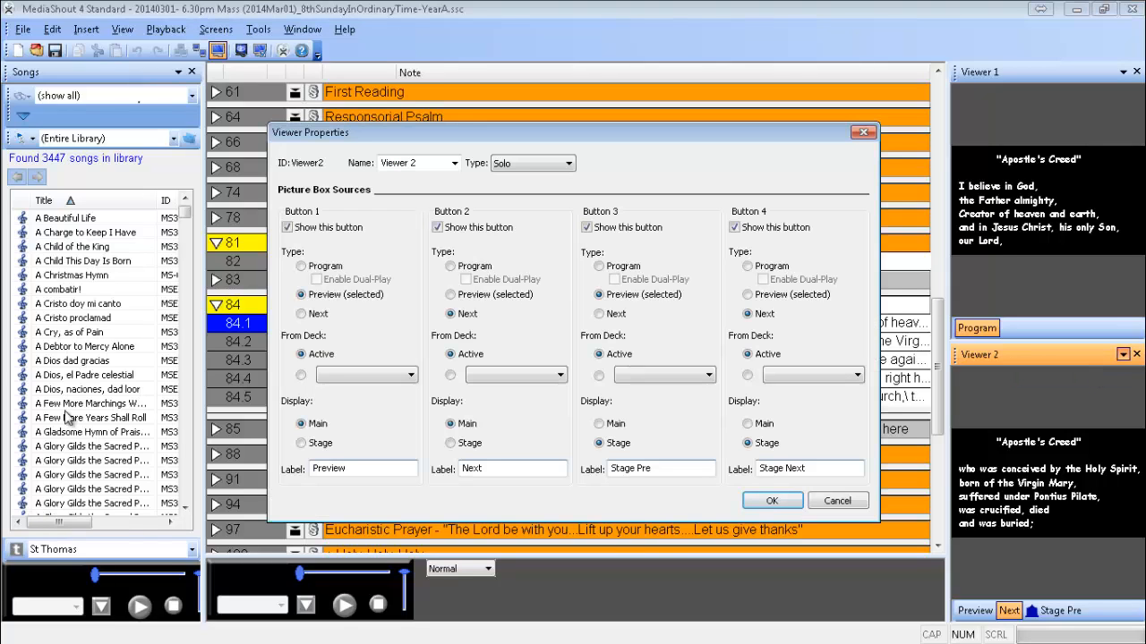
click(436, 227)
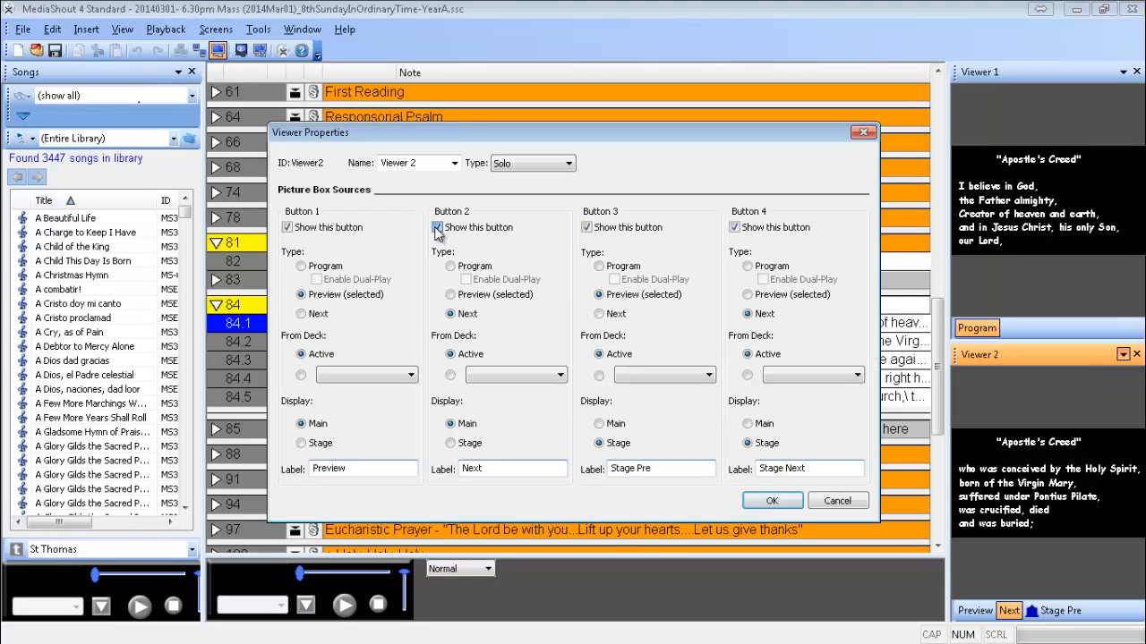
click(586, 227)
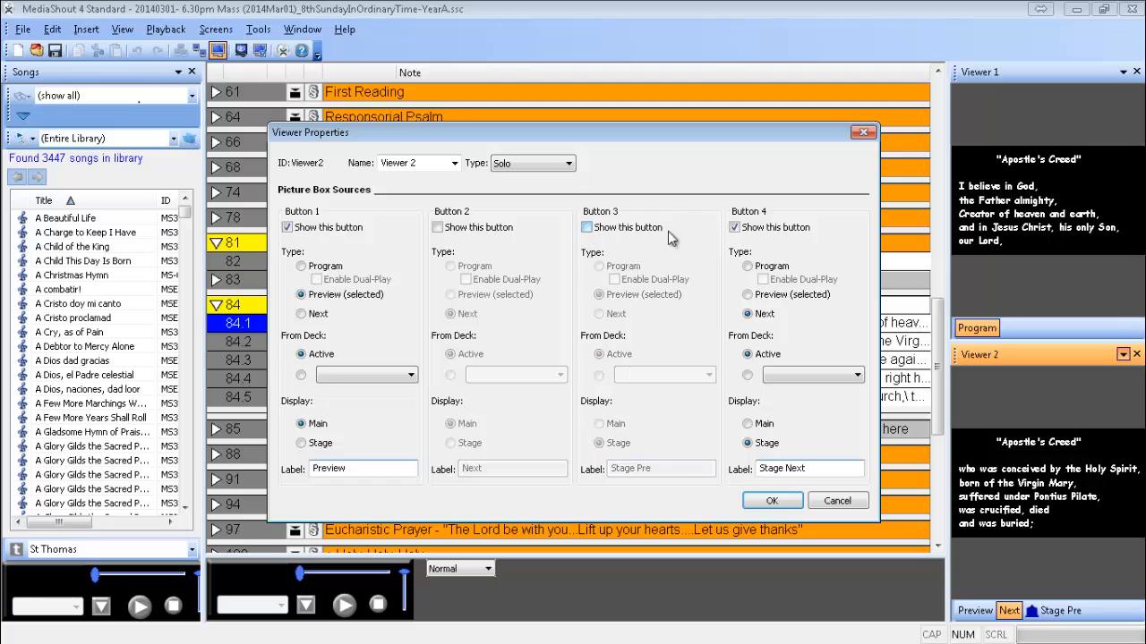
click(734, 227)
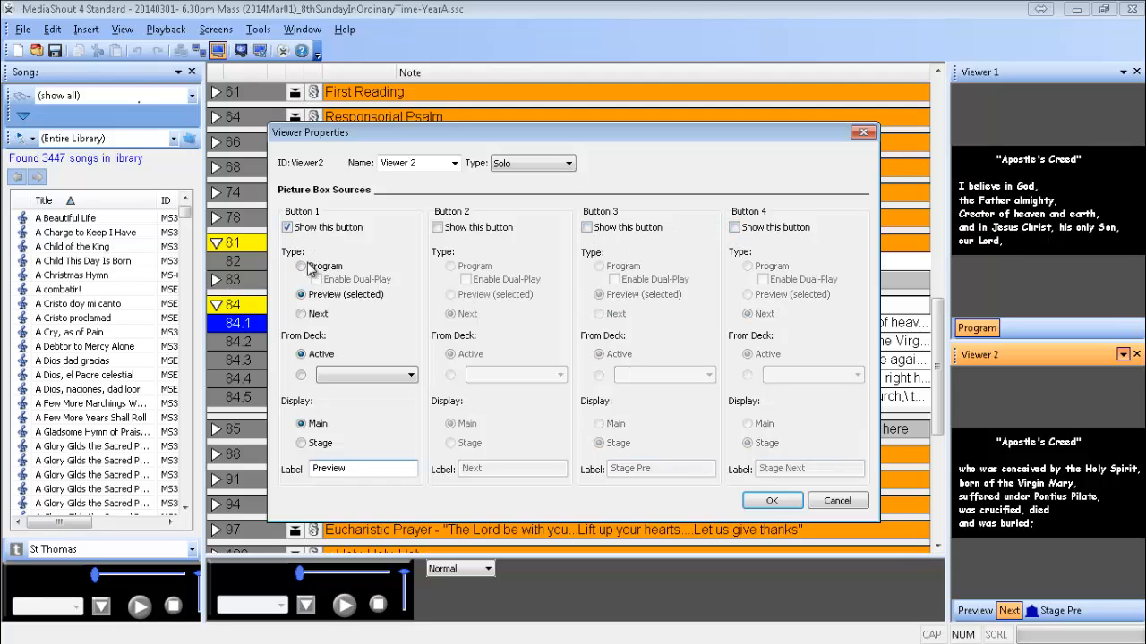
click(302, 314)
click(770, 502)
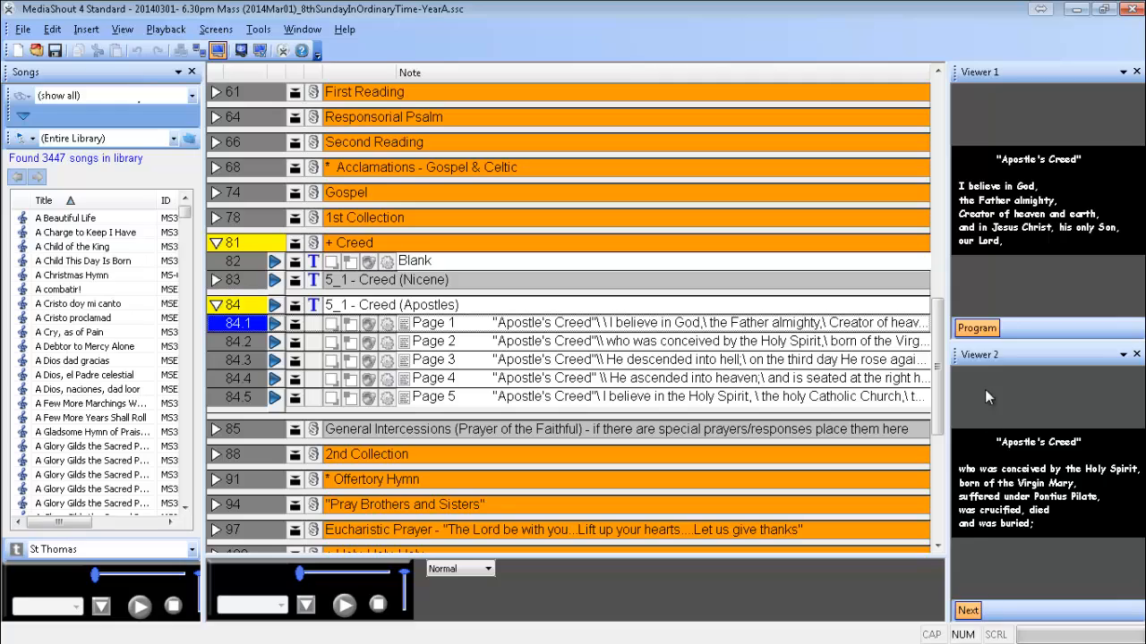
Enable Button 2 in Viewer 2's properties and set its type to Preview (selected).
click(1123, 356)
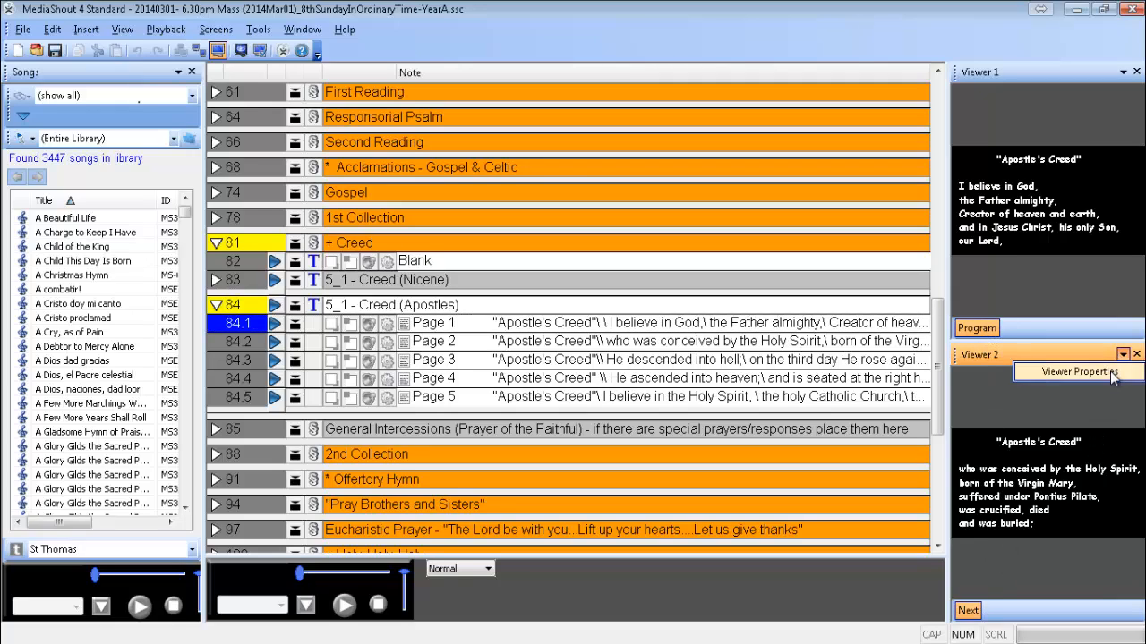
click(1056, 371)
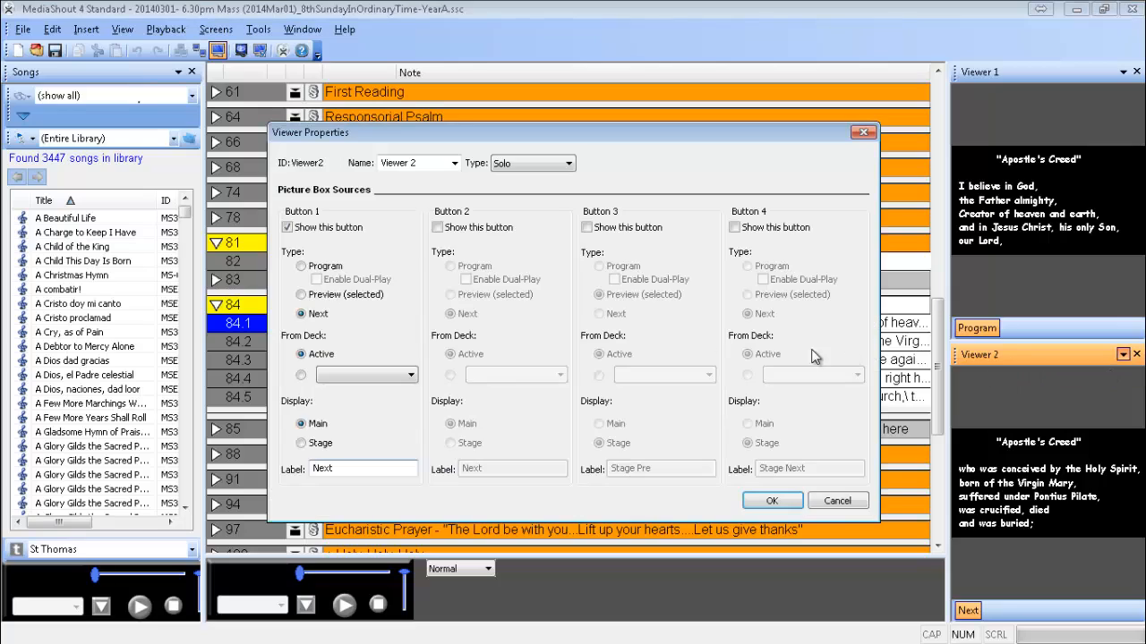
click(437, 228)
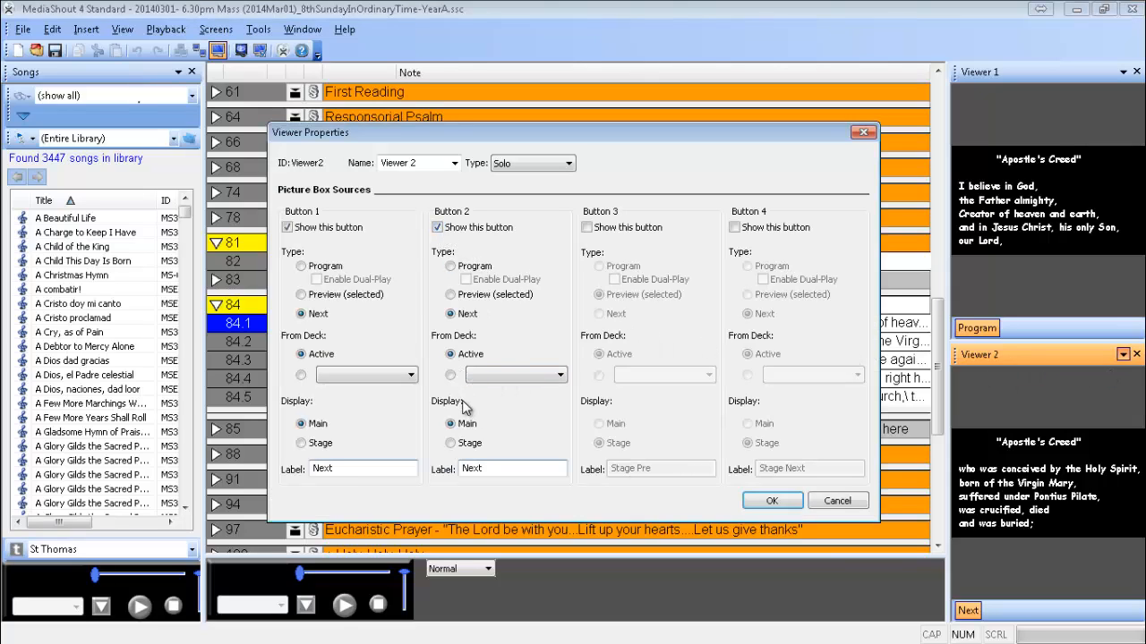
click(450, 295)
click(767, 501)
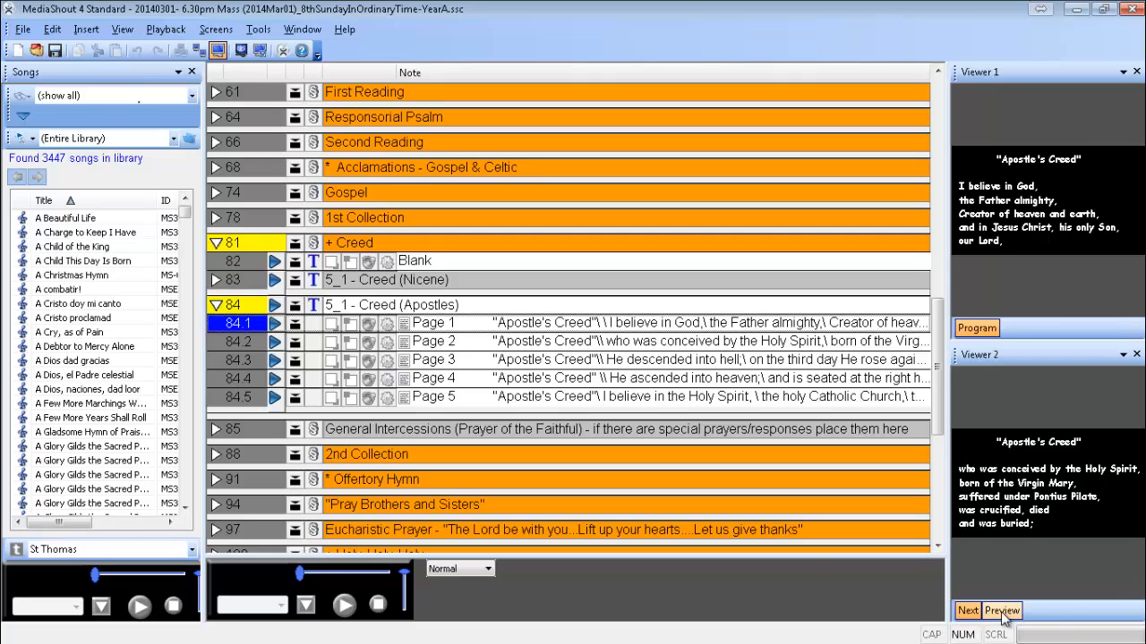
Select Apostles' Creed Pages 4 and 3 with Viewer 2 on Next, and switch it to Preview and select Page 4.
click(237, 377)
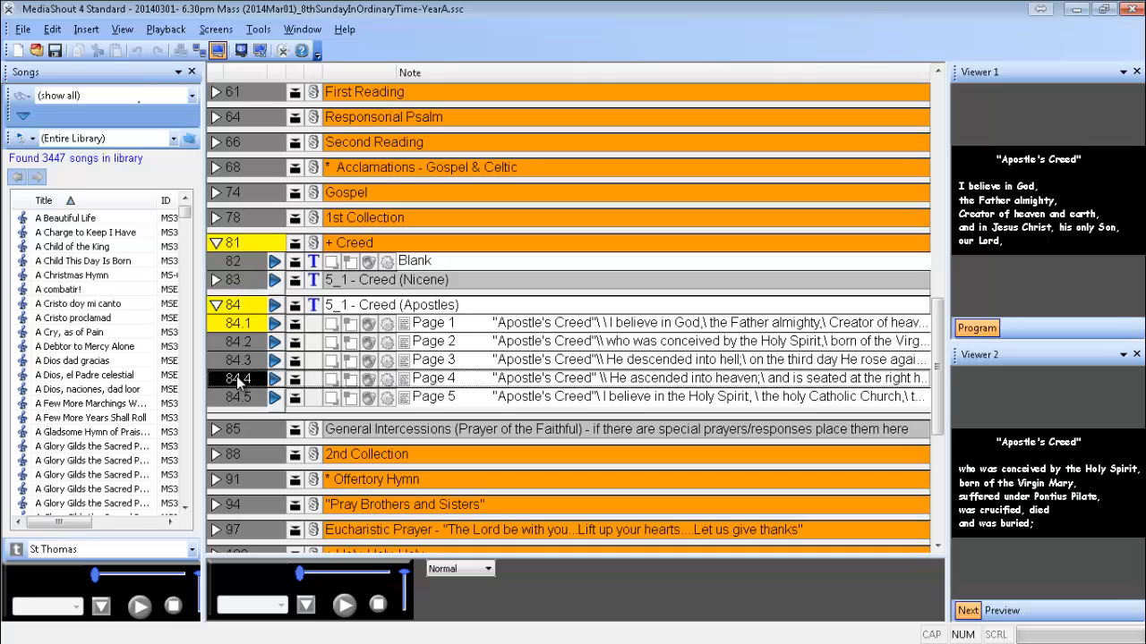
click(238, 359)
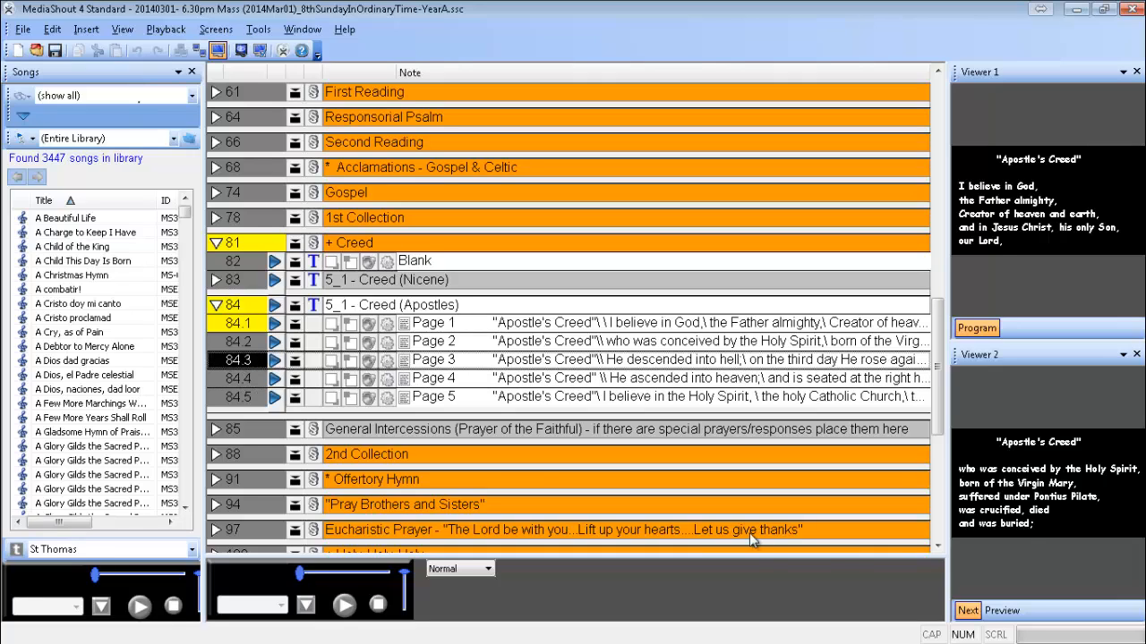
click(1001, 611)
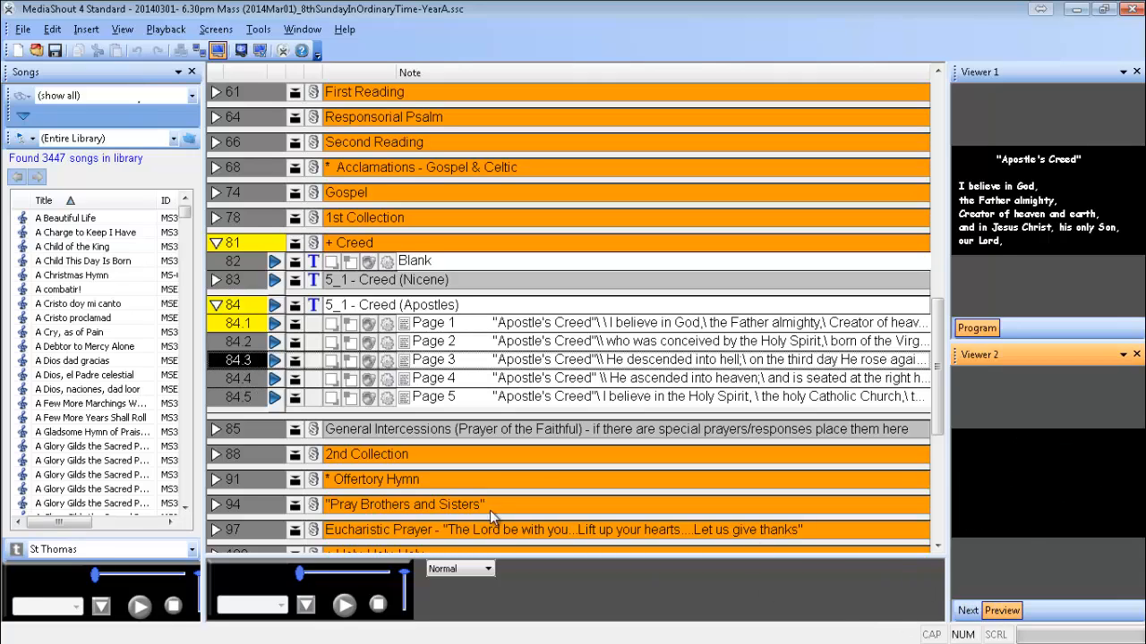
click(239, 380)
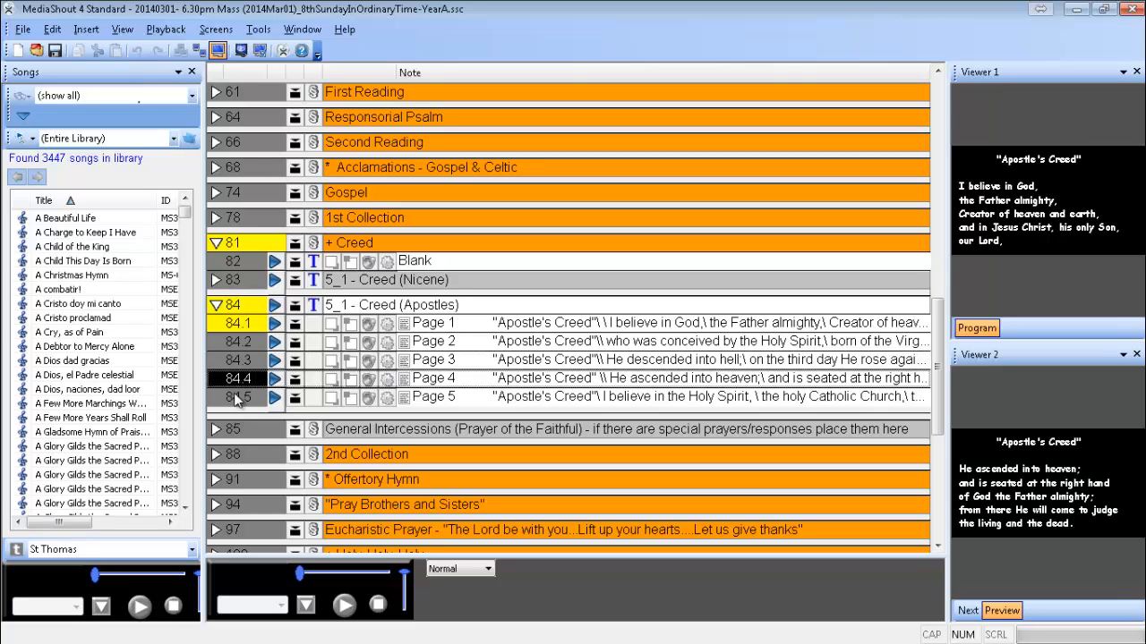
Preview Pages 5 and 3 of the Apostles' Creed in Viewer 2, and switch that viewer to Next.
click(237, 400)
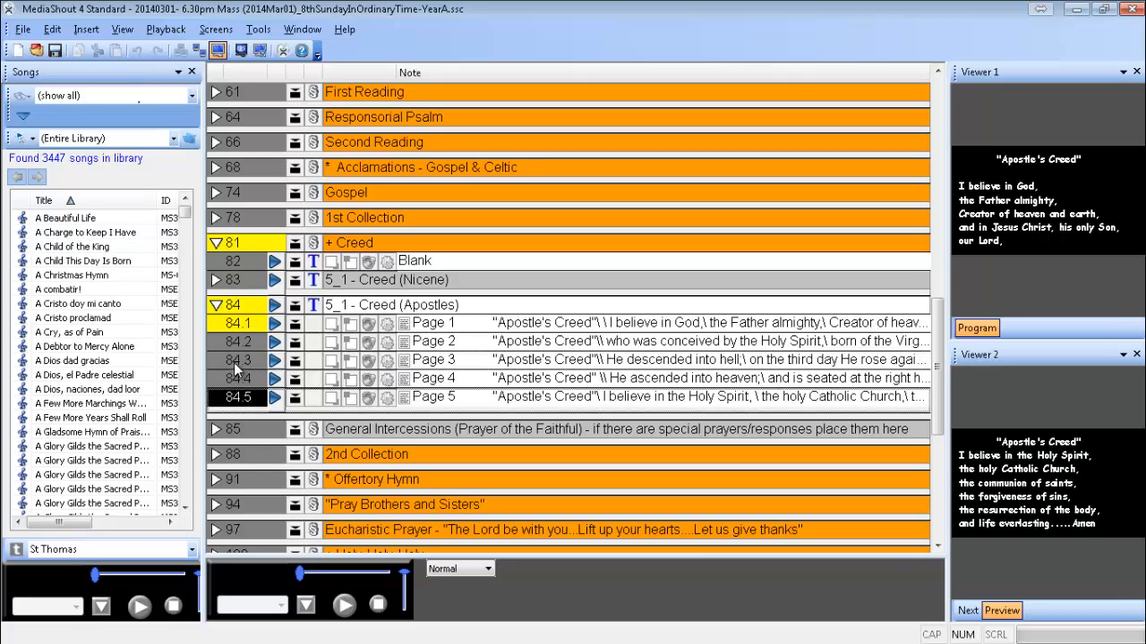
click(234, 361)
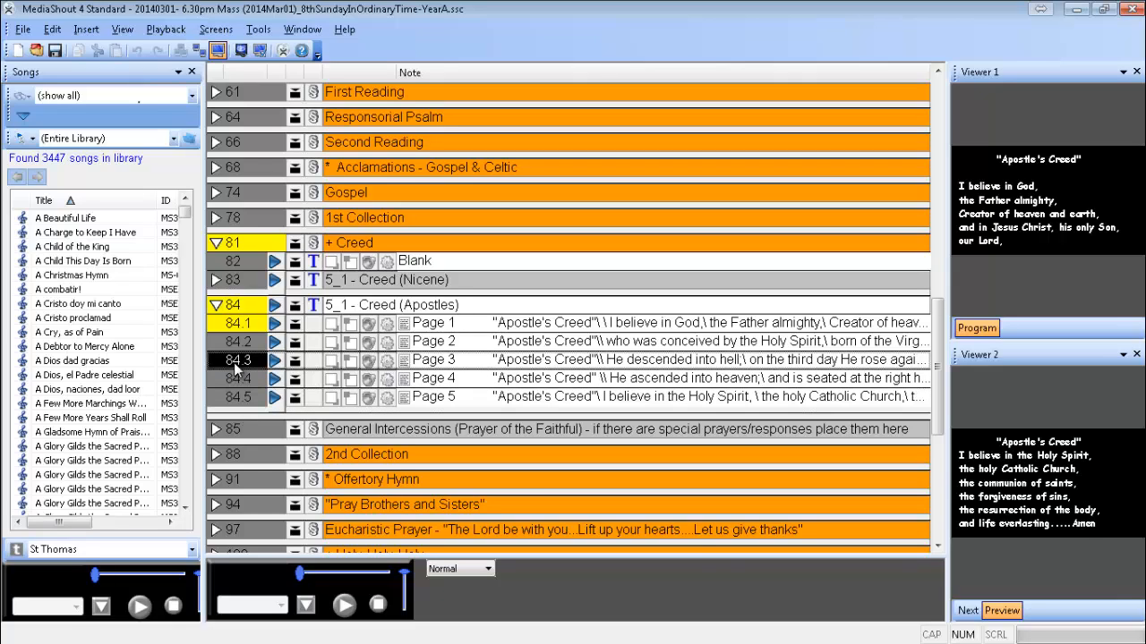
click(968, 612)
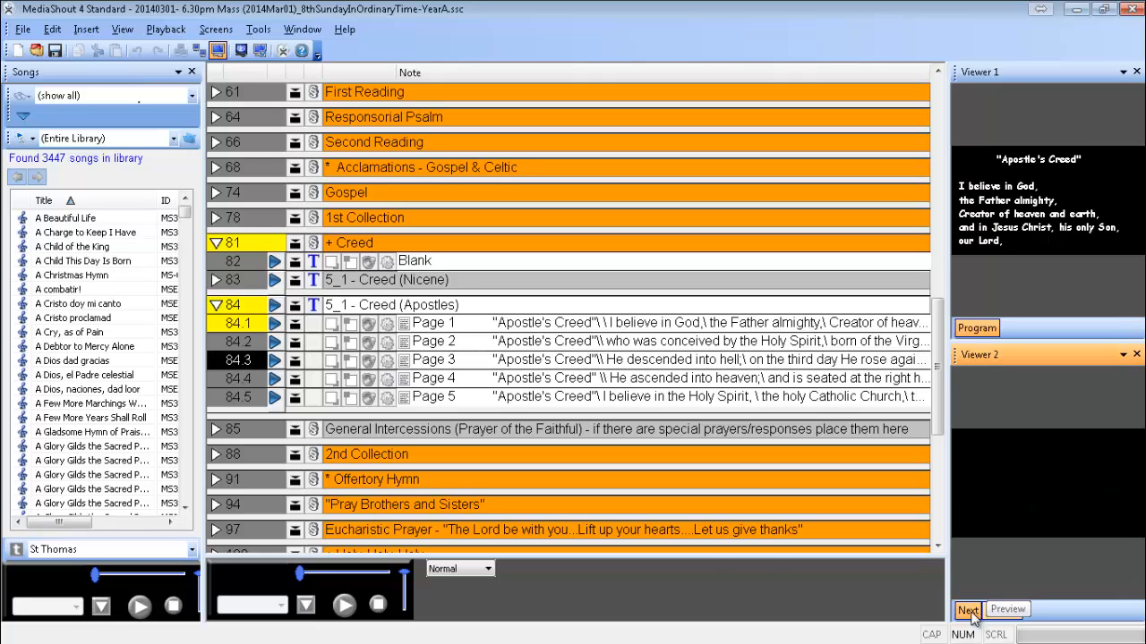
click(247, 365)
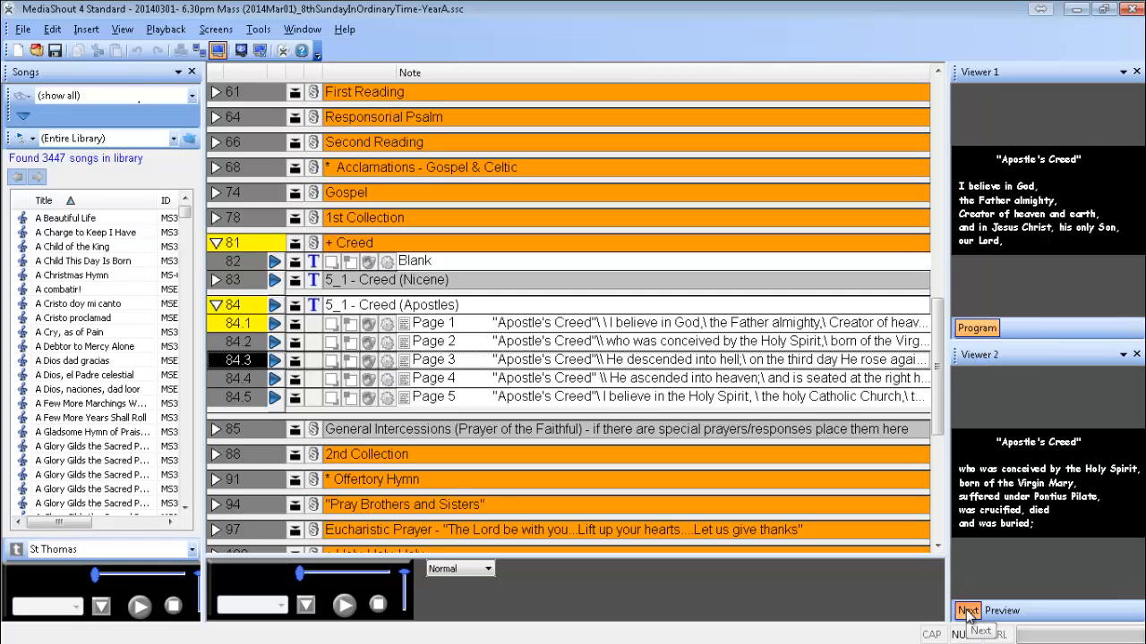
Hide Button 2 in Viewer 2's properties, leaving only the Next button shown.
click(1123, 356)
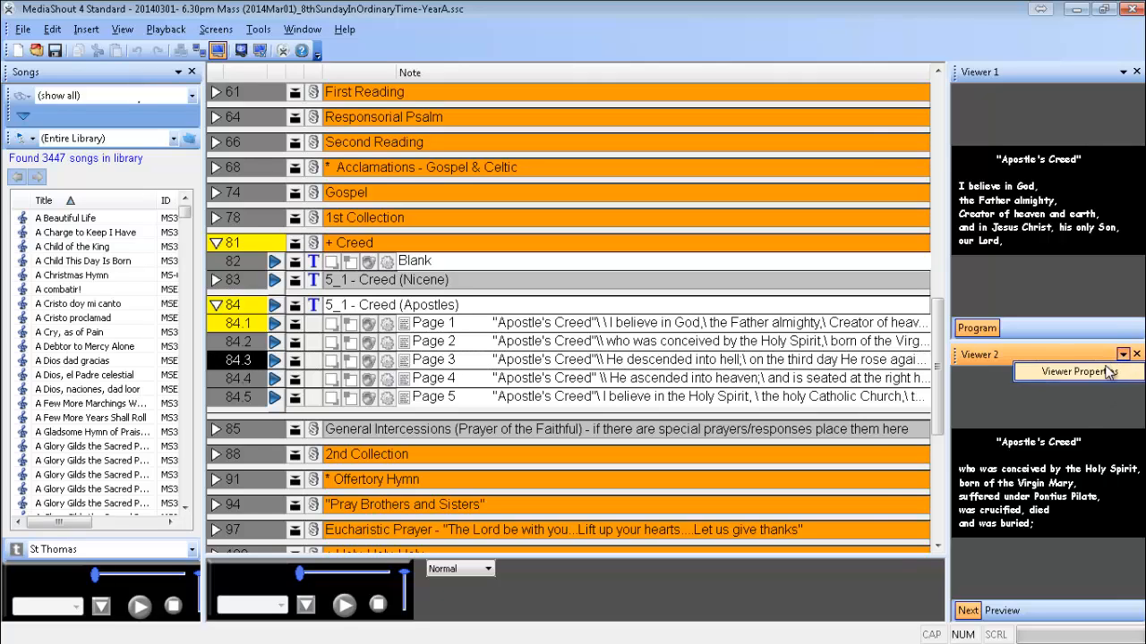
click(1039, 374)
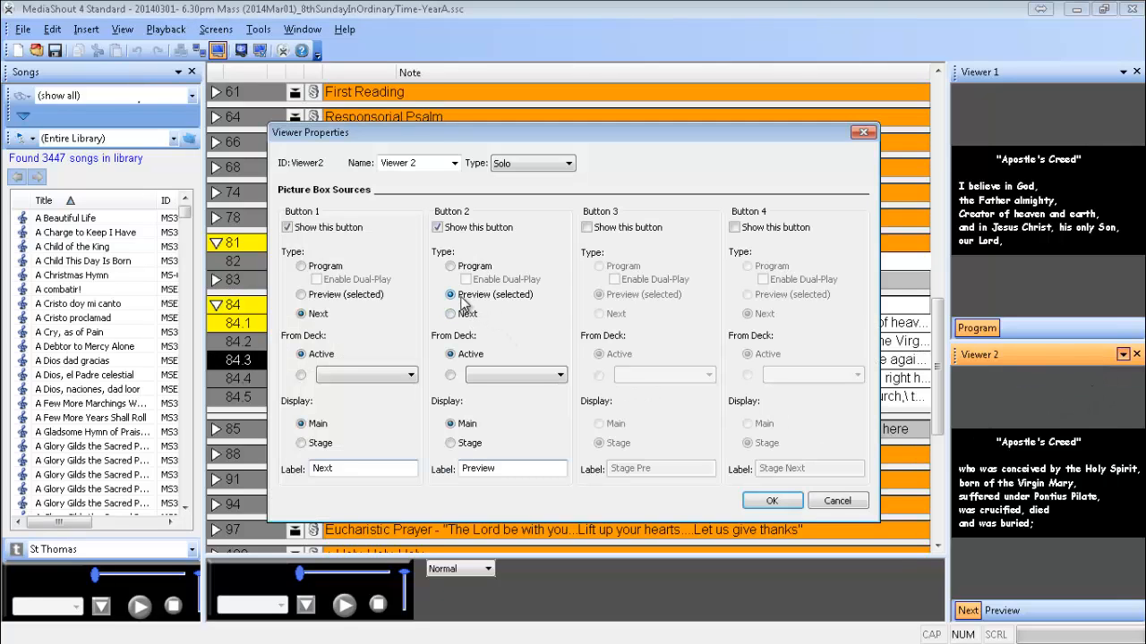
click(437, 228)
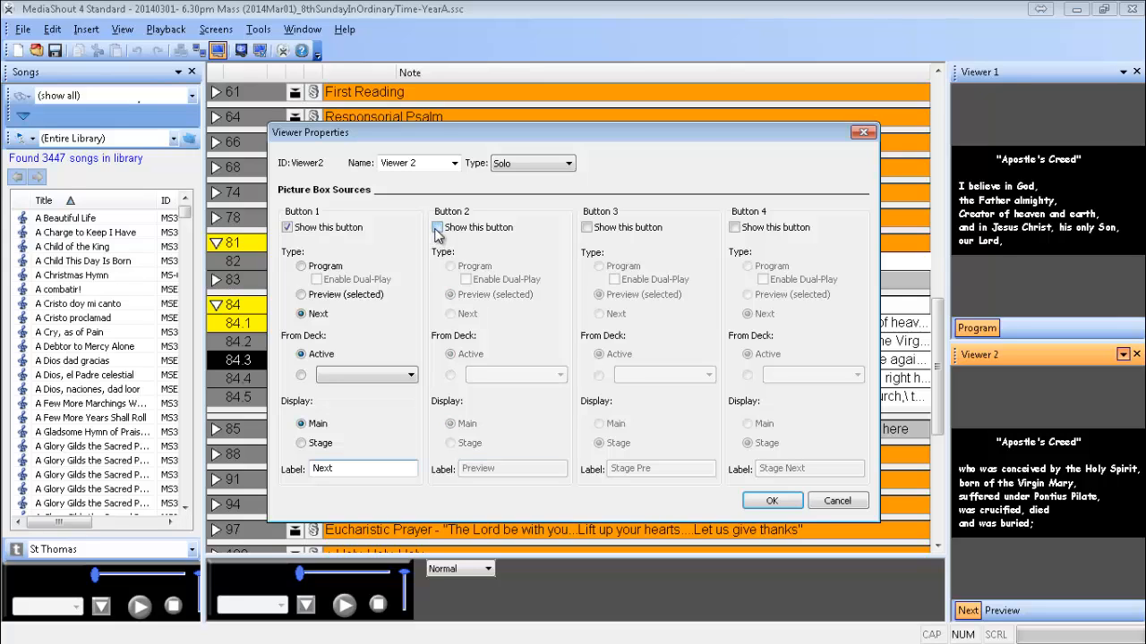
click(773, 501)
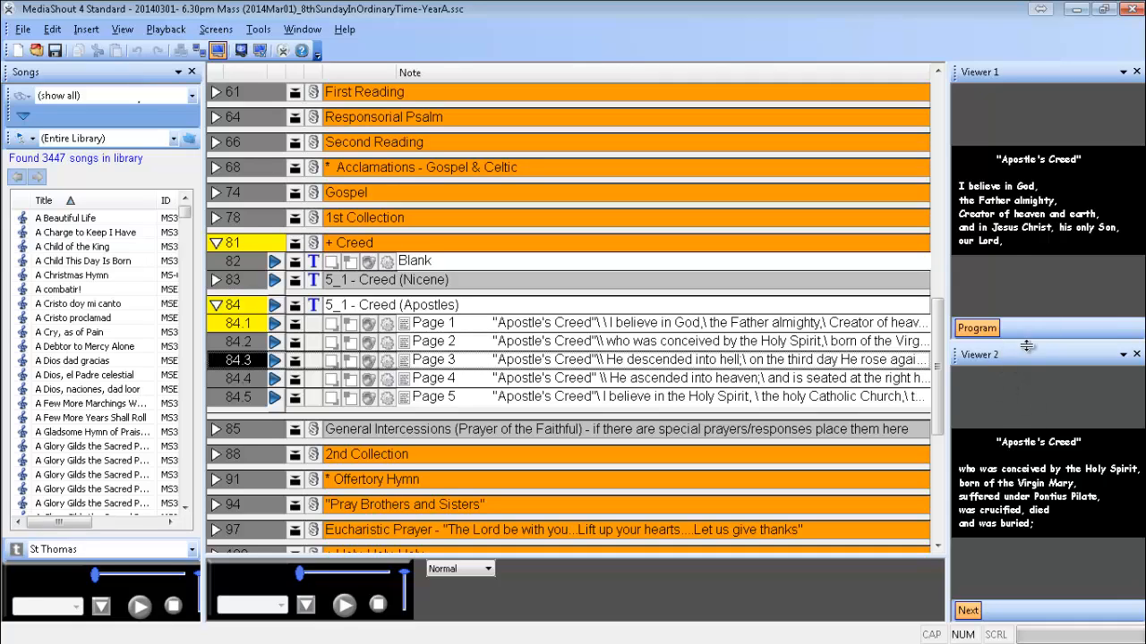
Try out resizing the two viewers by moving the divider between them up and back down.
drag(1027, 341, 1021, 292)
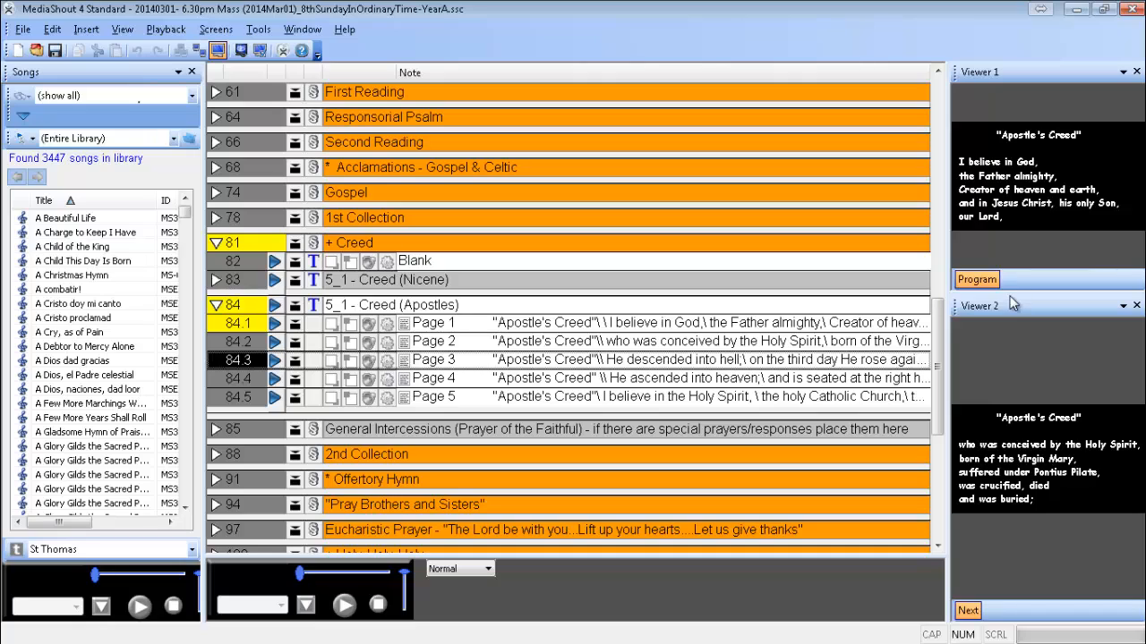
drag(1011, 294, 1010, 341)
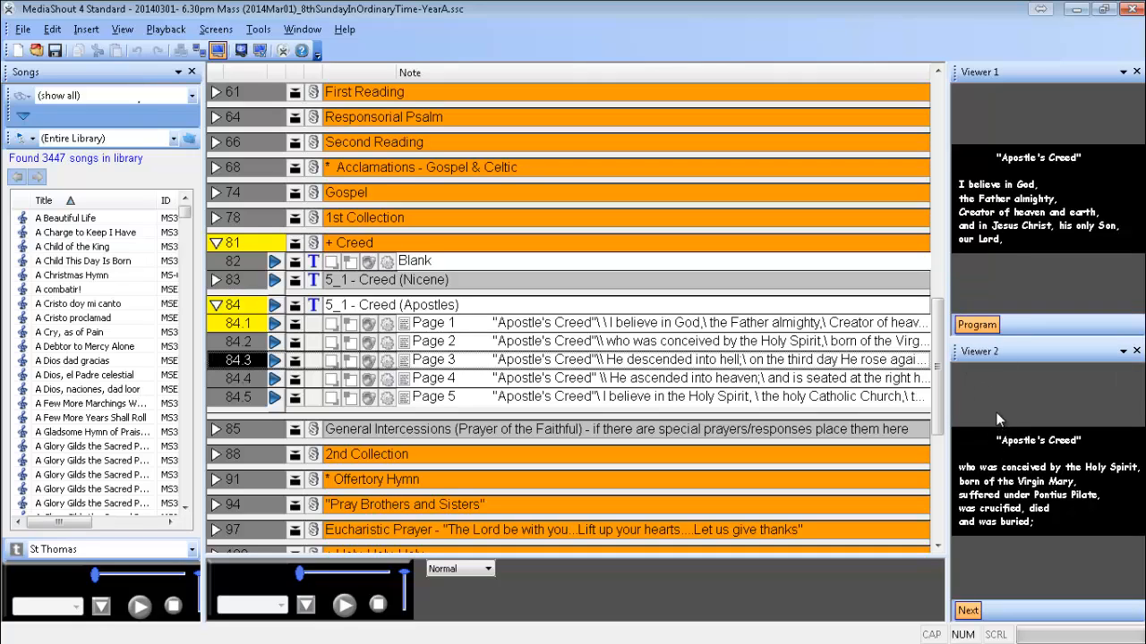
Play Apostles' Creed Pages 1 through 4 in order, and select Page 5, with Viewer 2 on Next.
click(275, 327)
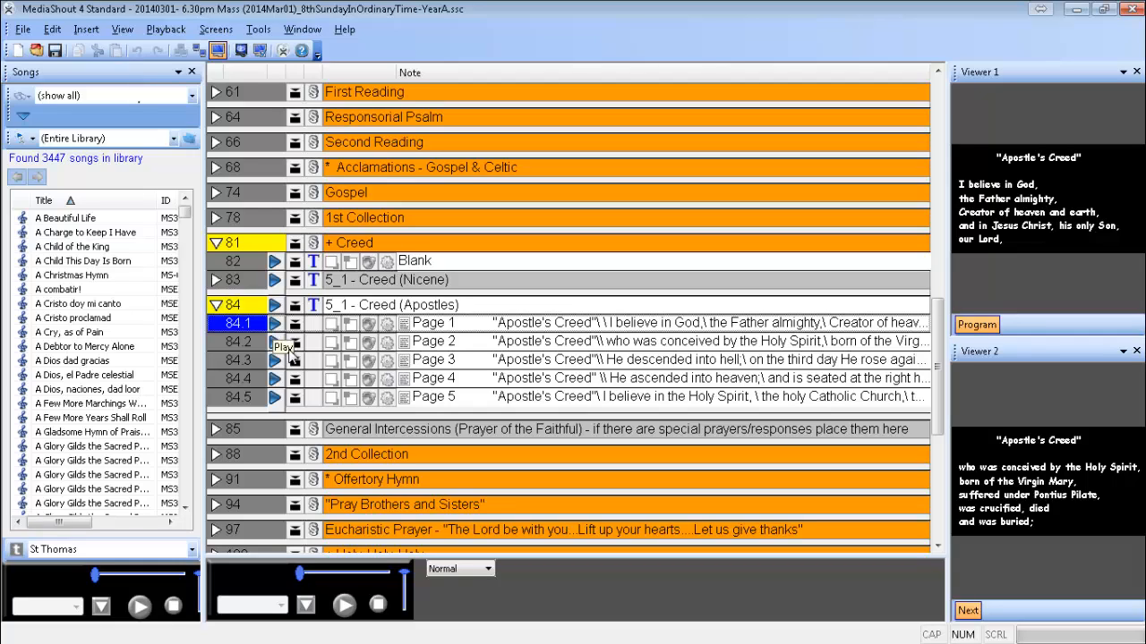
click(275, 342)
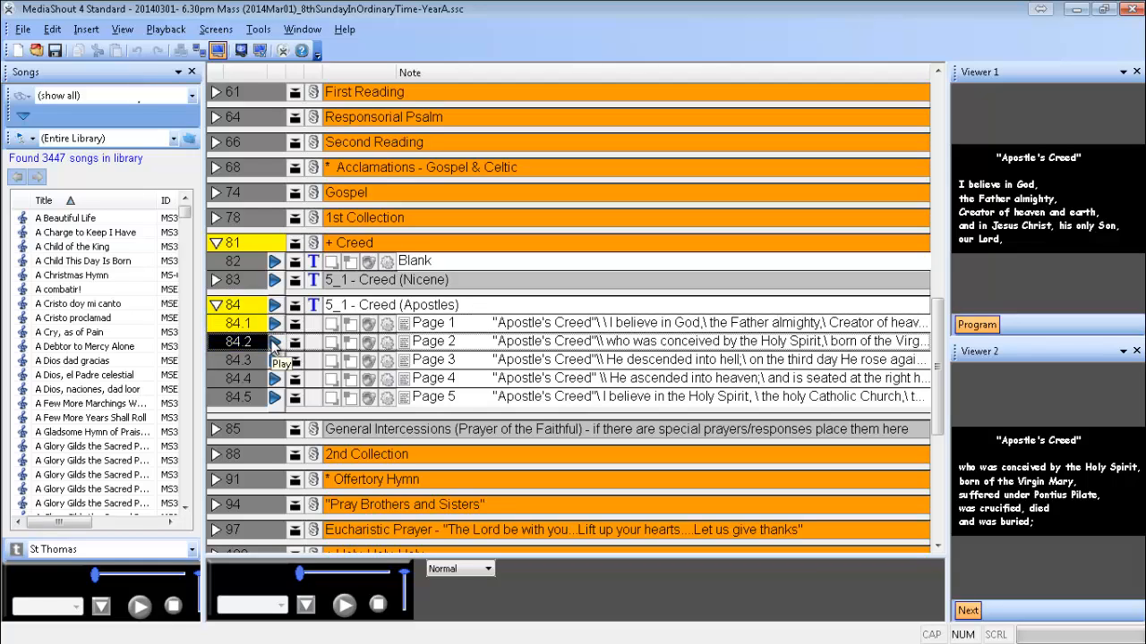
click(275, 342)
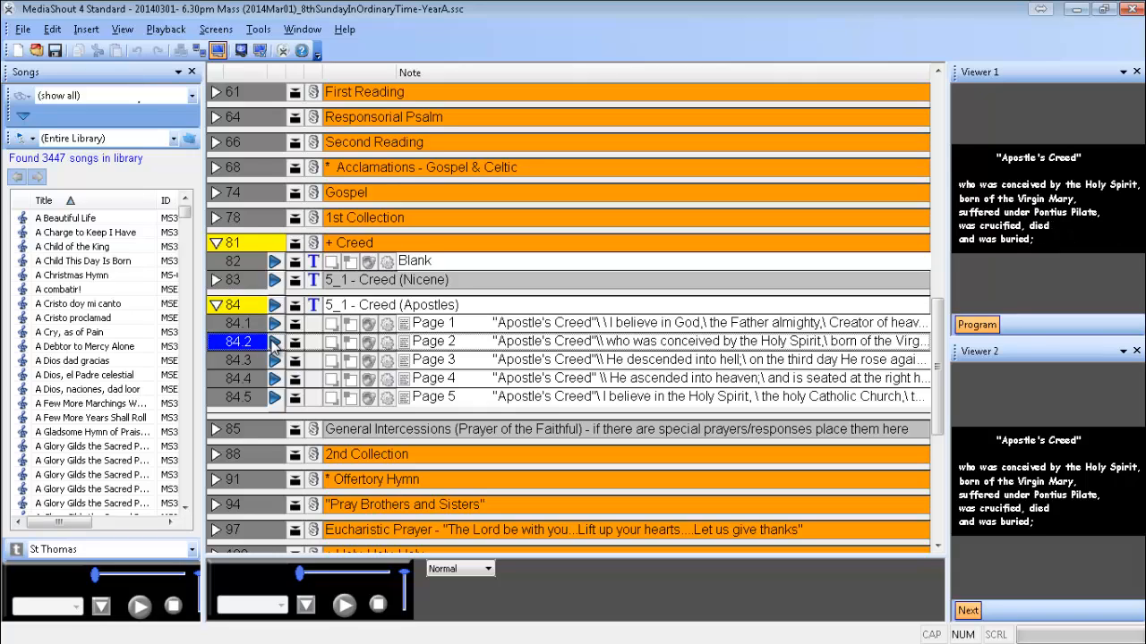
click(275, 360)
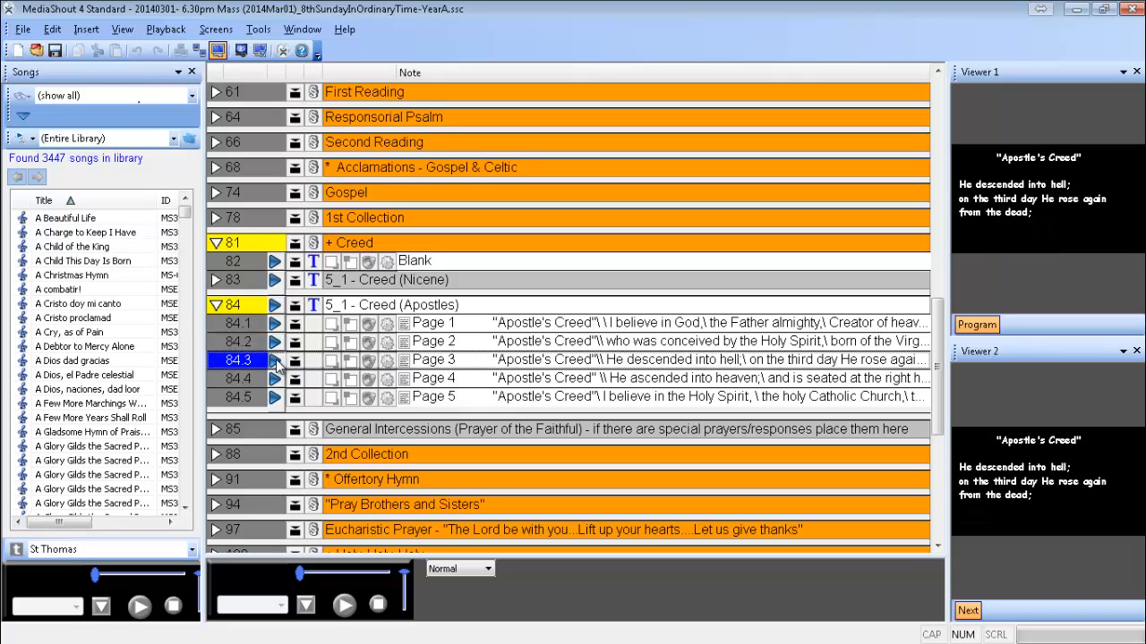
click(275, 379)
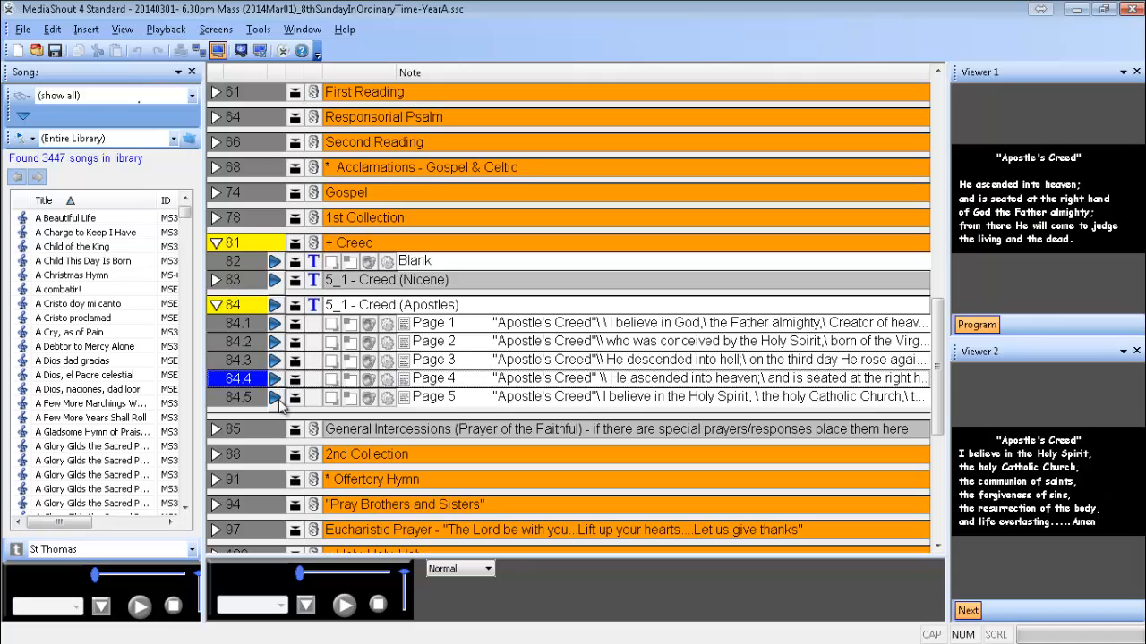
click(275, 398)
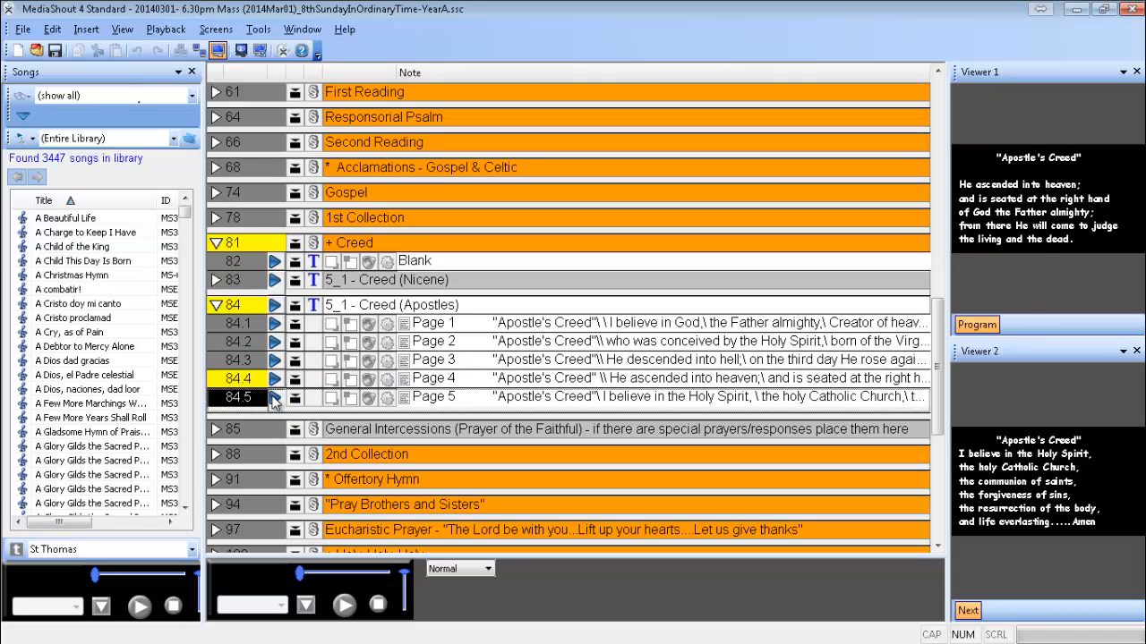